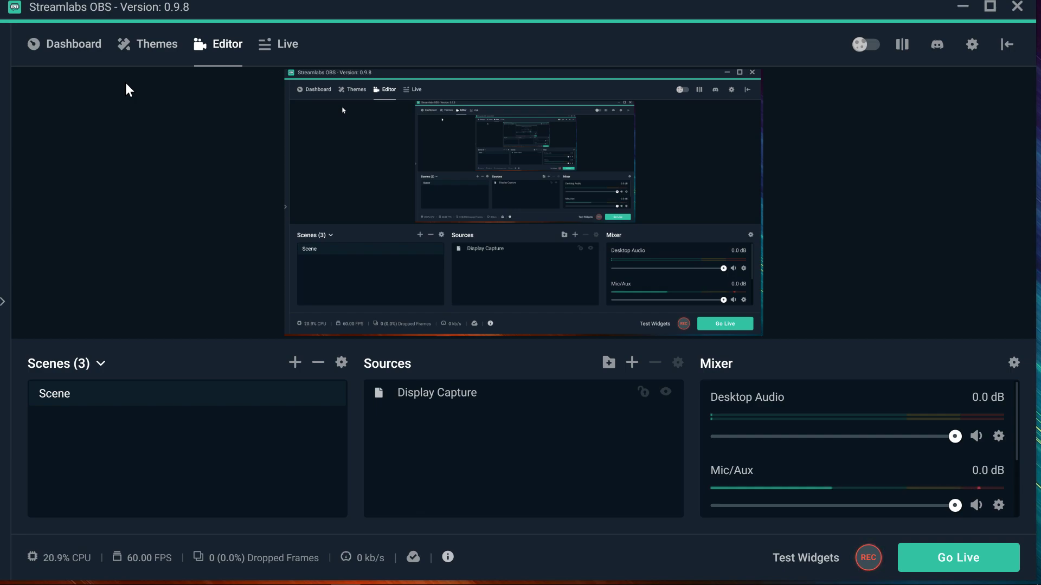
Open the Themes library and scroll through the Scene Themes grid
click(166, 53)
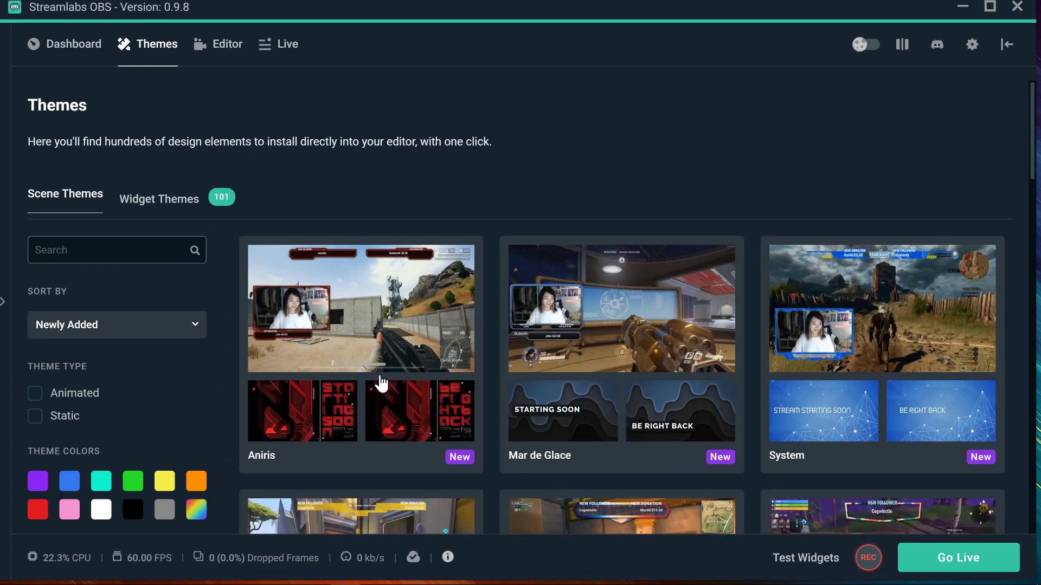
scroll(378, 380, down, 3)
scroll(378, 380, down, 3)
scroll(575, 323, down, 3)
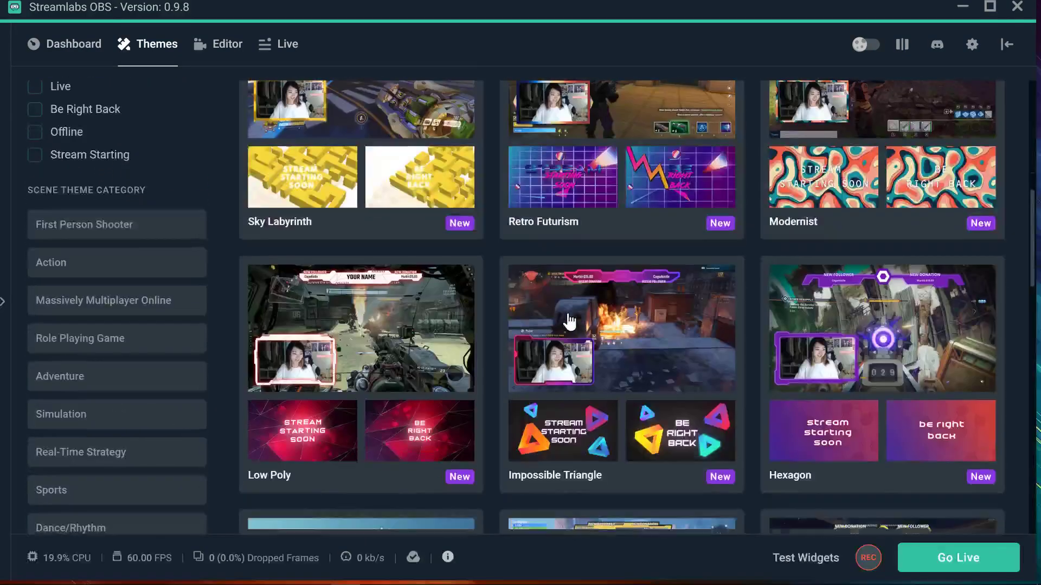
scroll(483, 350, down, 6)
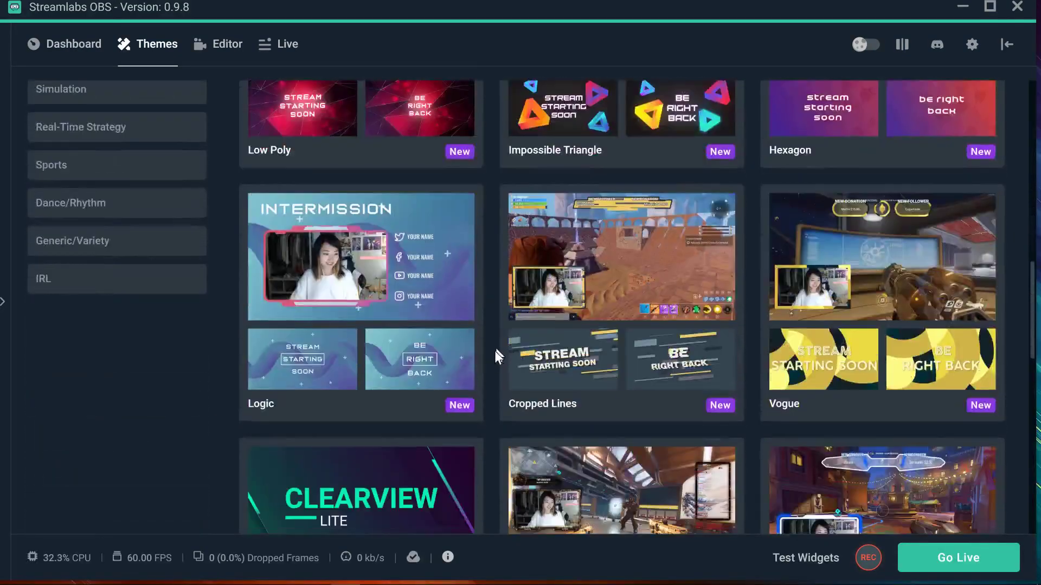
scroll(493, 358, down, 6)
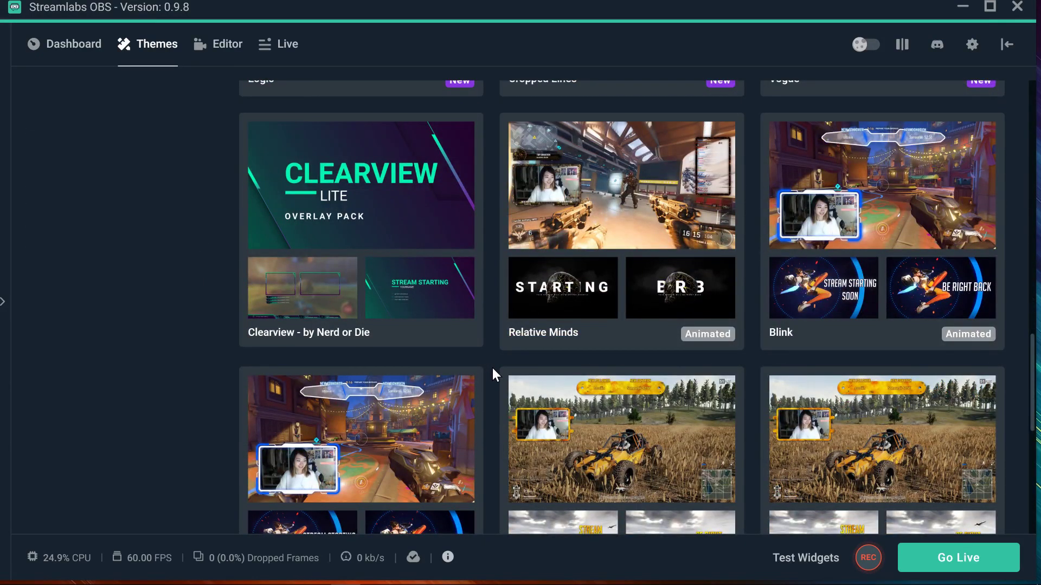
scroll(492, 367, up, 2)
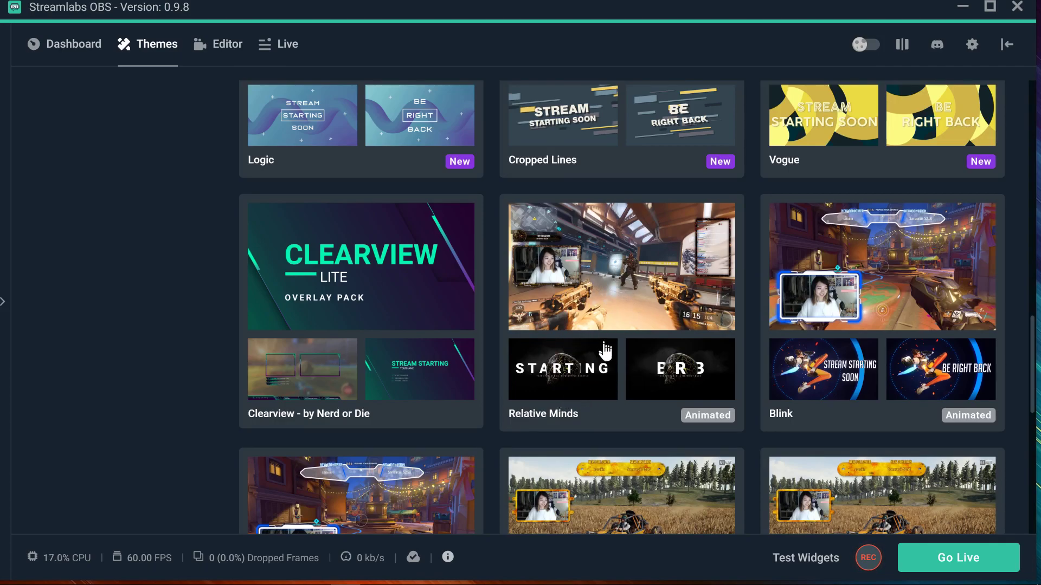
scroll(592, 345, up, 6)
scroll(628, 393, down, 4)
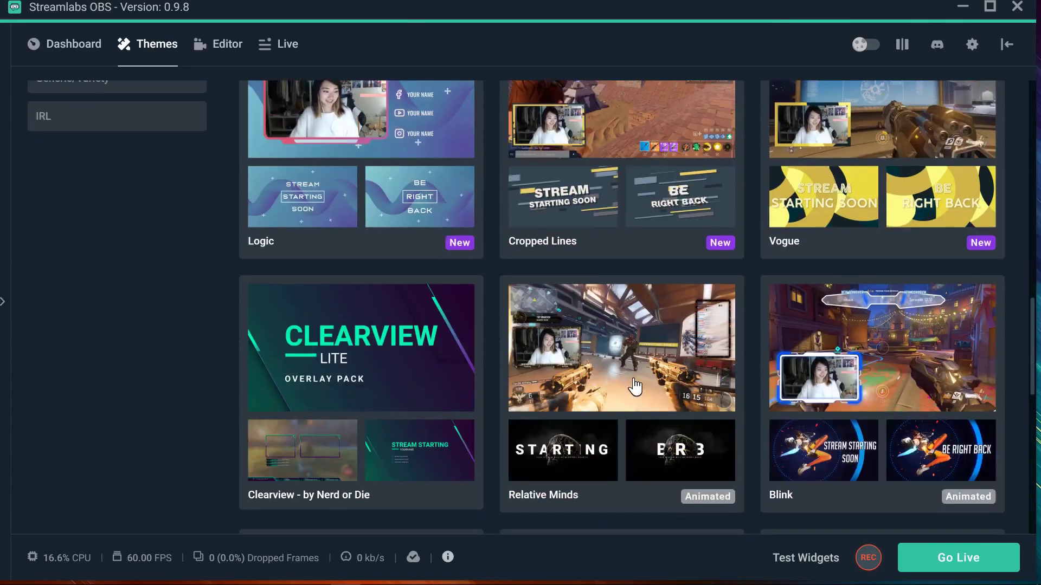
scroll(600, 369, down, 2)
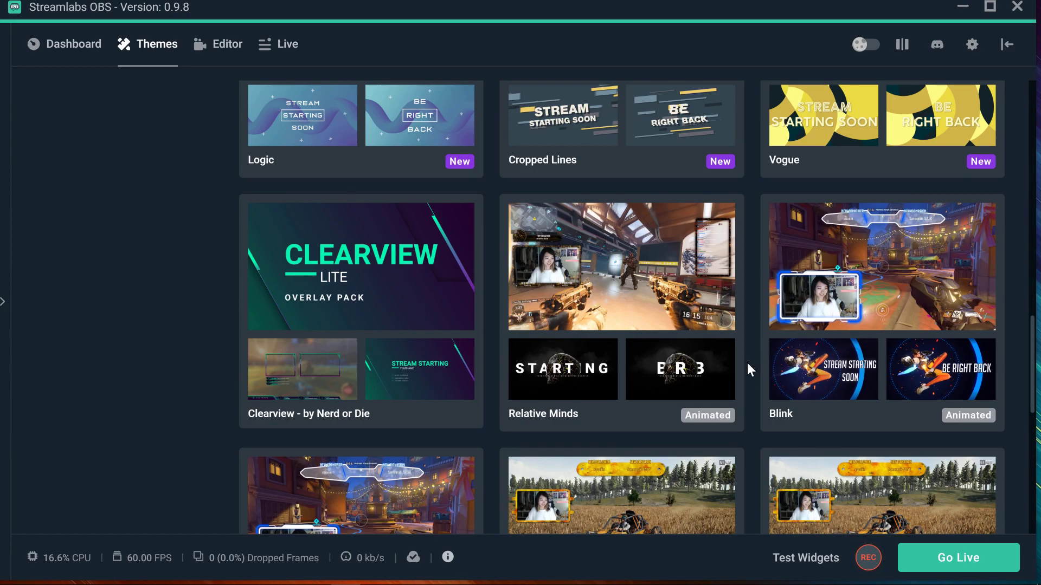
Scroll back to the Blink theme card and open its detail page
scroll(559, 401, up, 4)
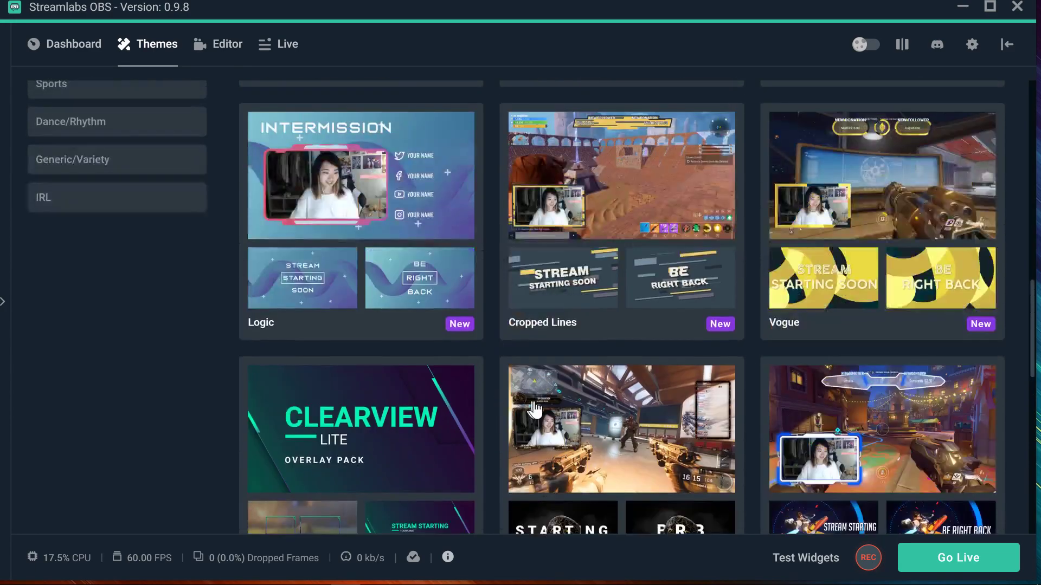
scroll(485, 412, up, 10)
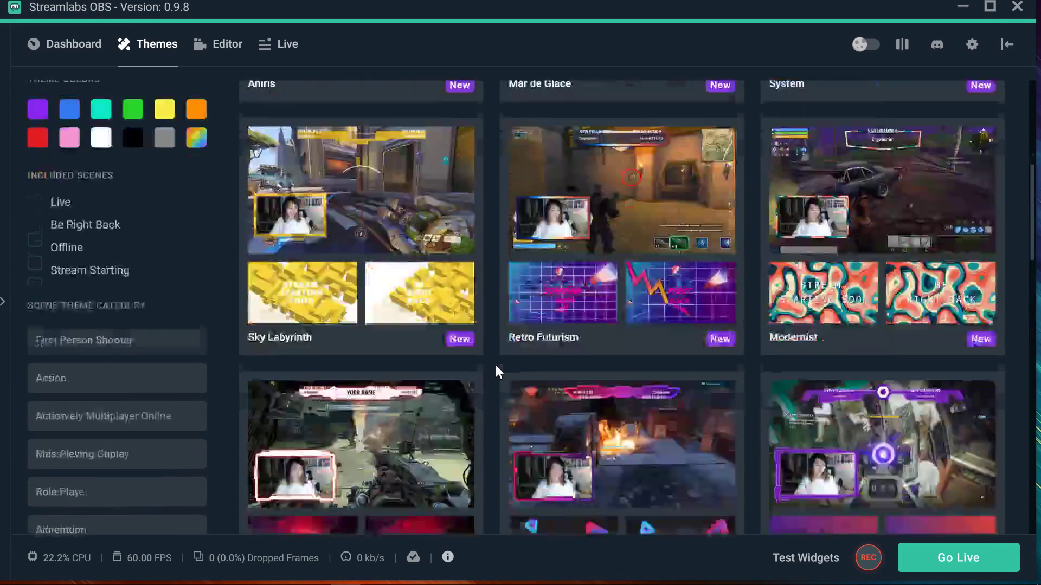
scroll(495, 365, down, 15)
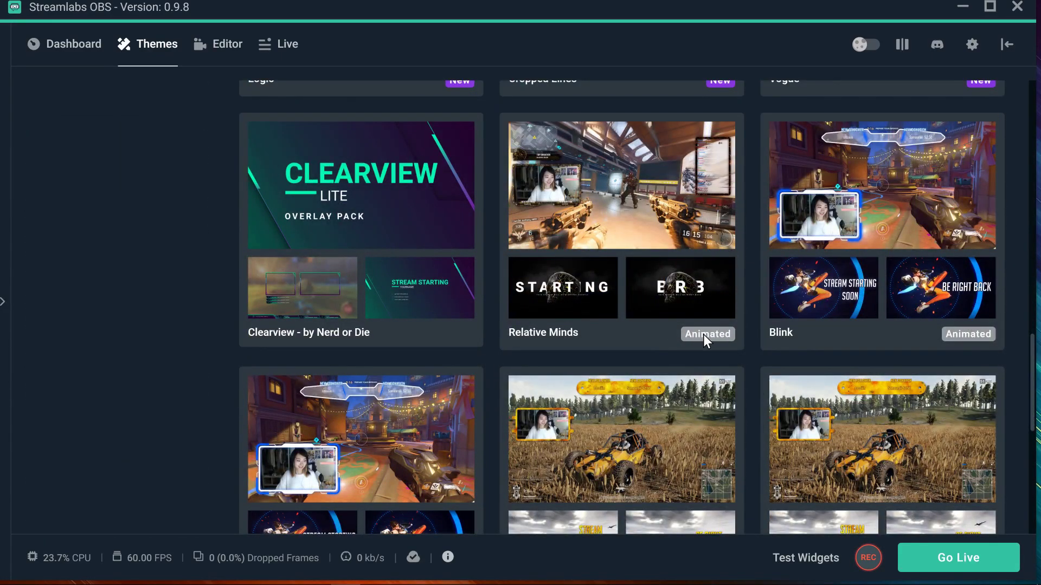
scroll(577, 342, down, 4)
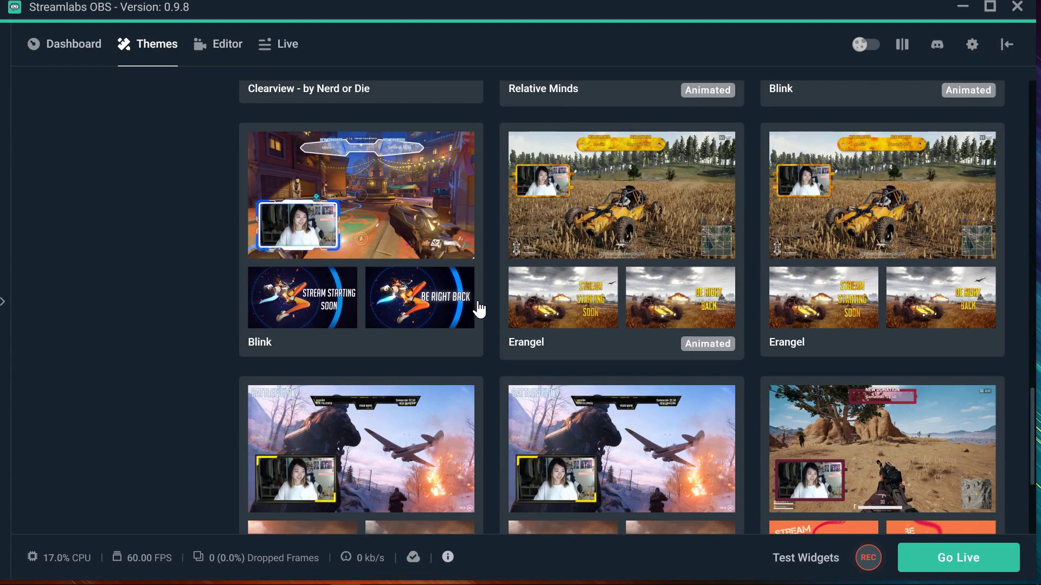
scroll(479, 309, up, 5)
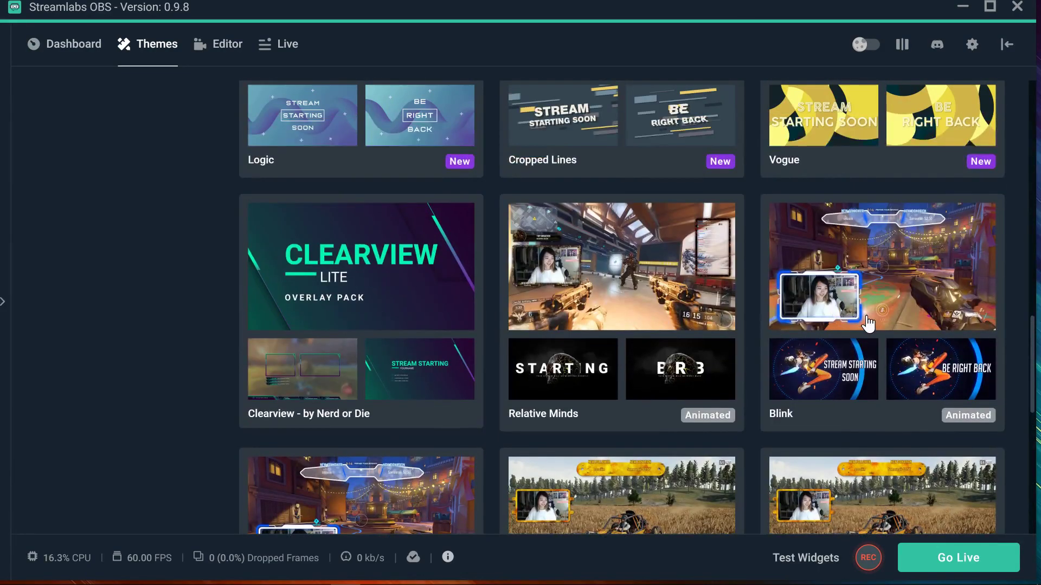
click(809, 395)
Review Blink's preview images and similar widget themes, then go back to the Scene Themes listing
scroll(724, 348, down, 4)
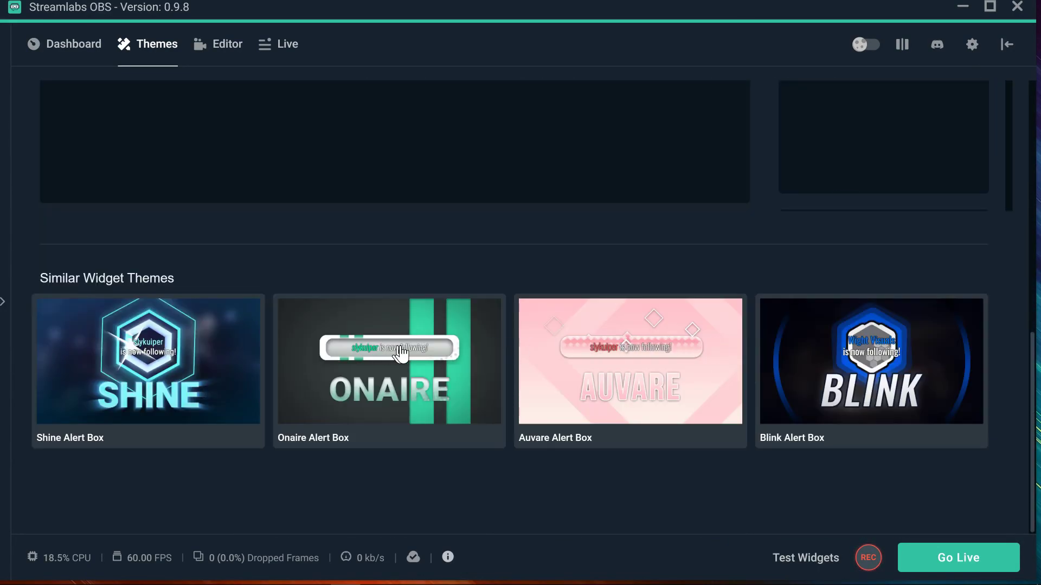
scroll(526, 291, up, 5)
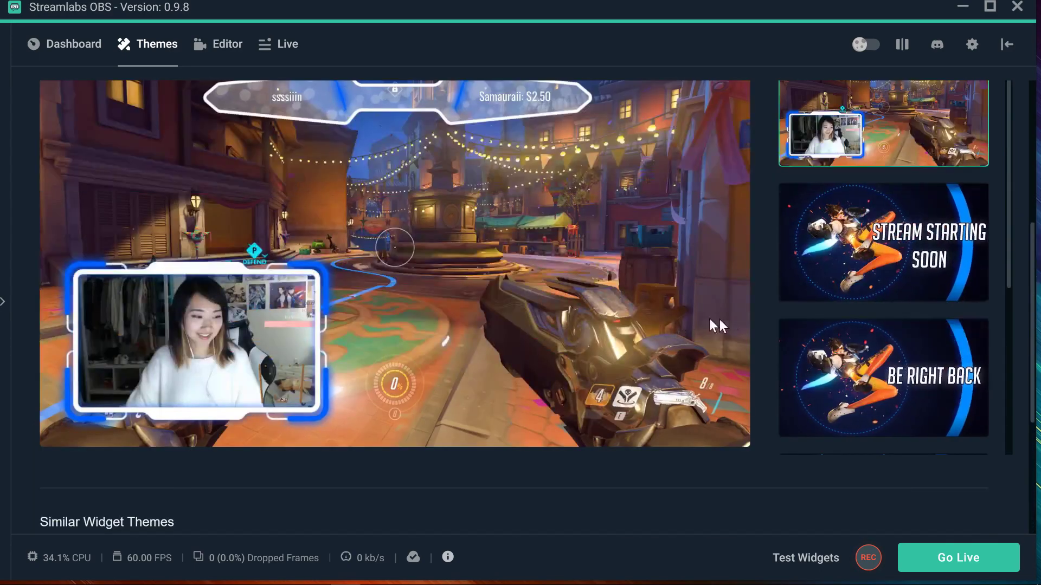
scroll(720, 320, up, 2)
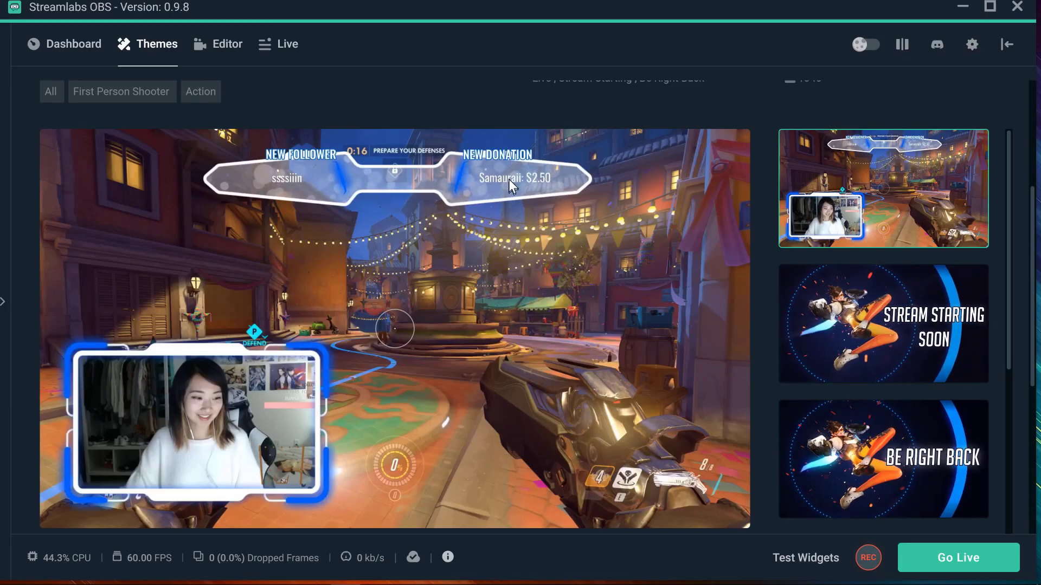
scroll(387, 216, down, 2)
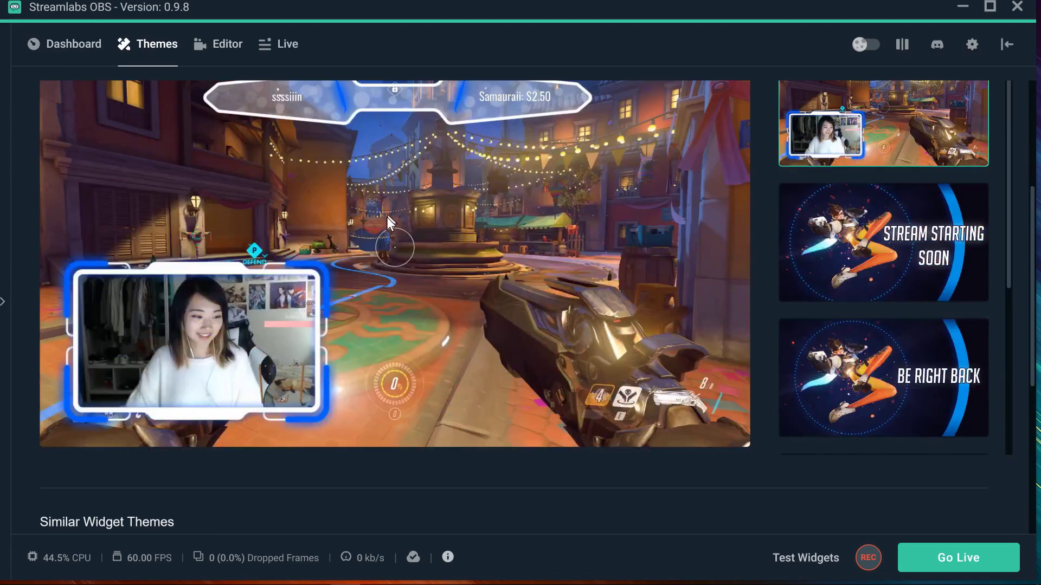
scroll(360, 265, up, 2)
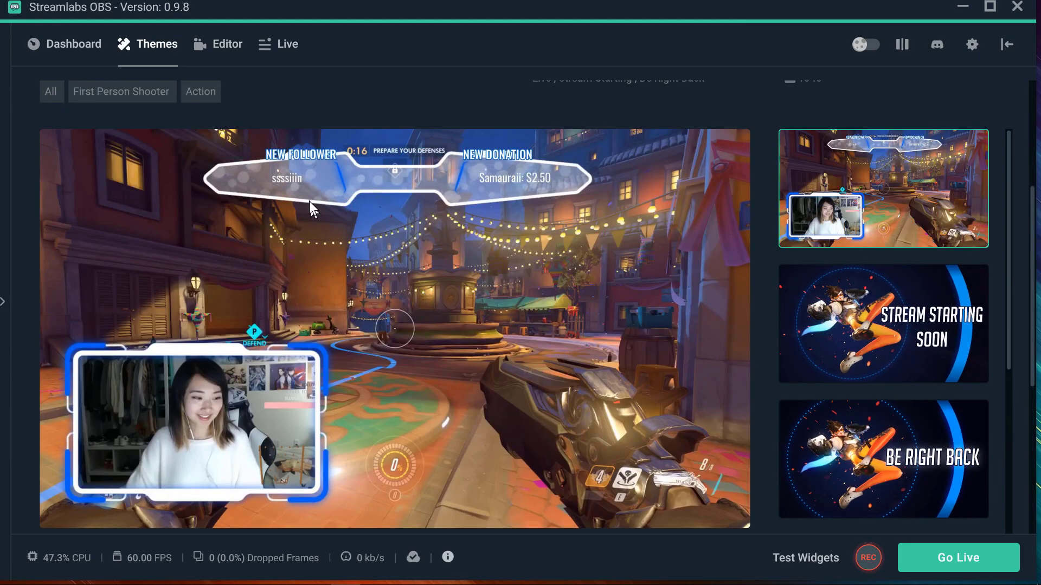
scroll(464, 279, down, 4)
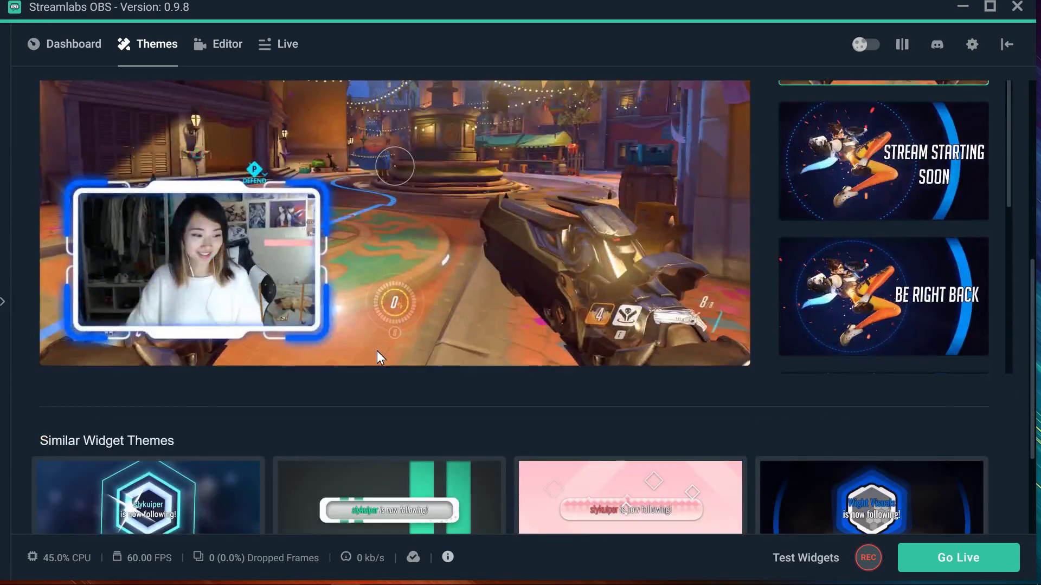
scroll(377, 352, down, 2)
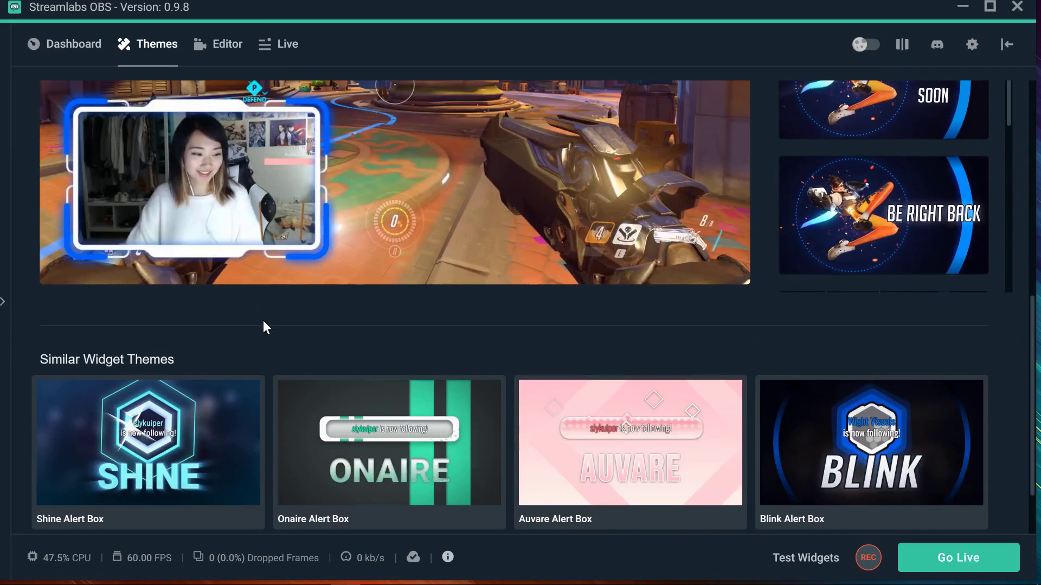
scroll(265, 323, down, 2)
scroll(278, 298, up, 6)
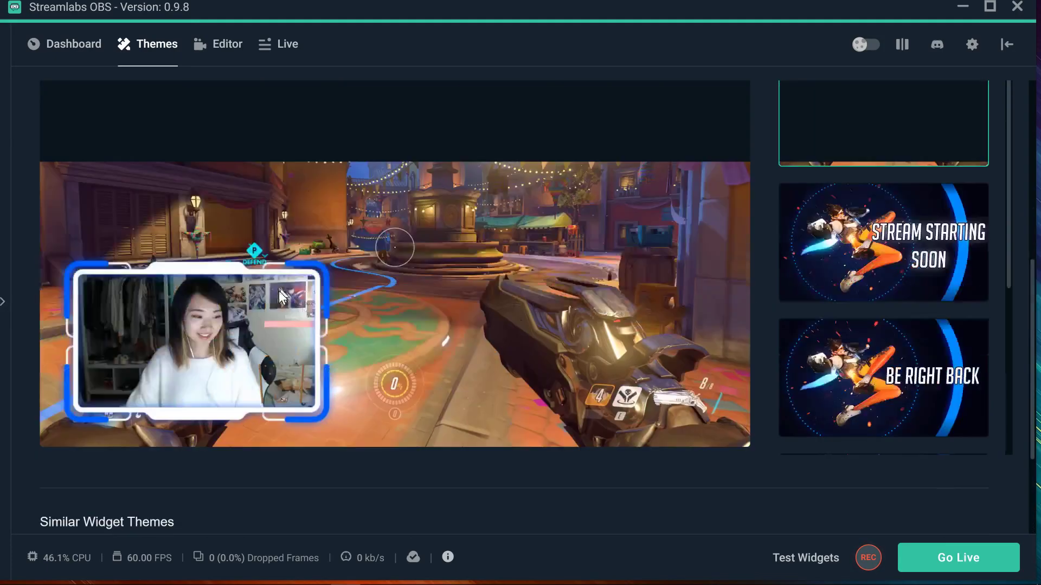
scroll(273, 307, up, 6)
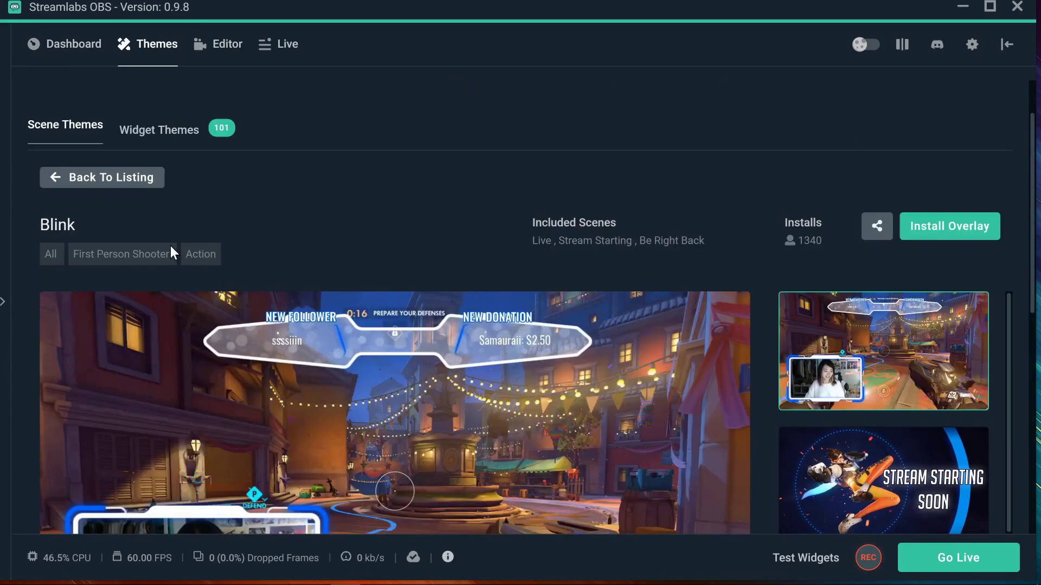
click(105, 180)
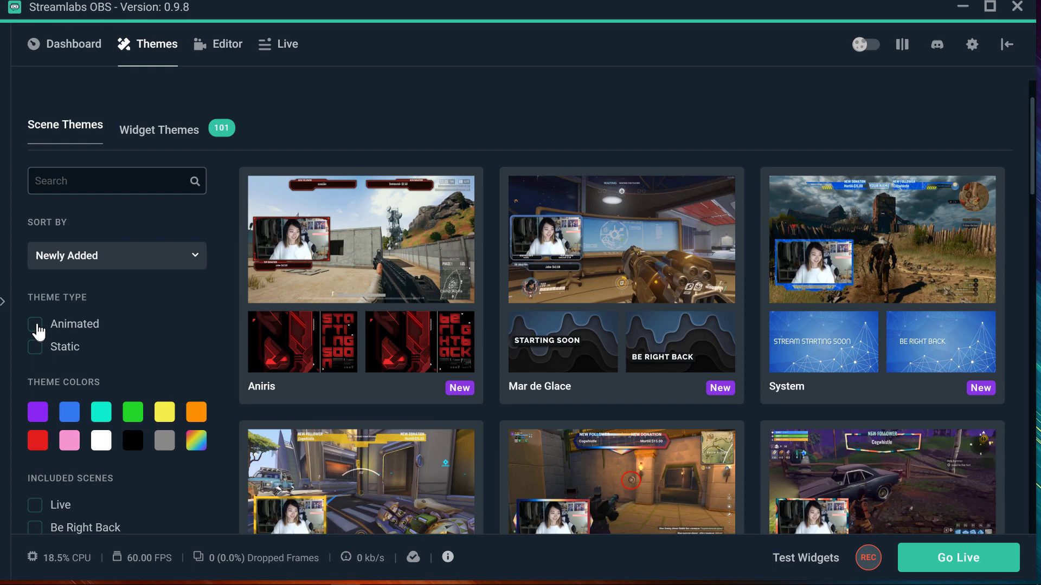
Sort the Scene Themes by Most Installed and browse the results led by Blue Stealth
click(60, 260)
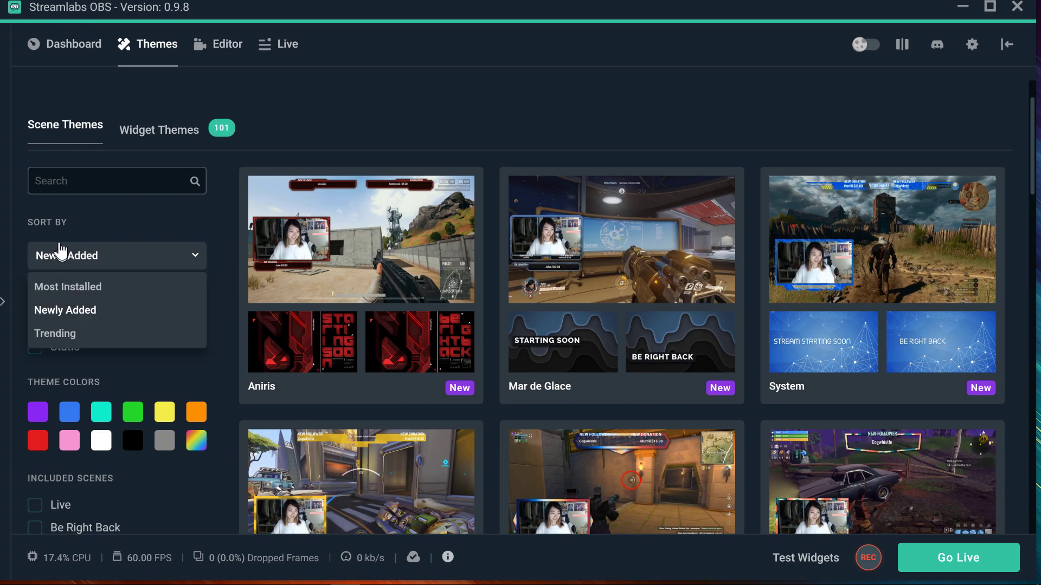
click(65, 296)
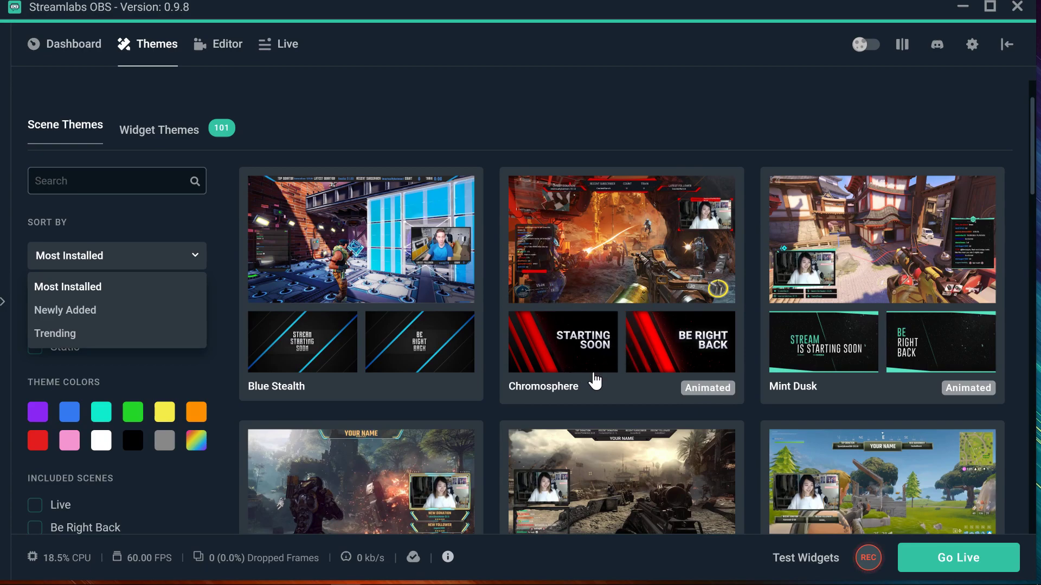
scroll(597, 355, down, 1)
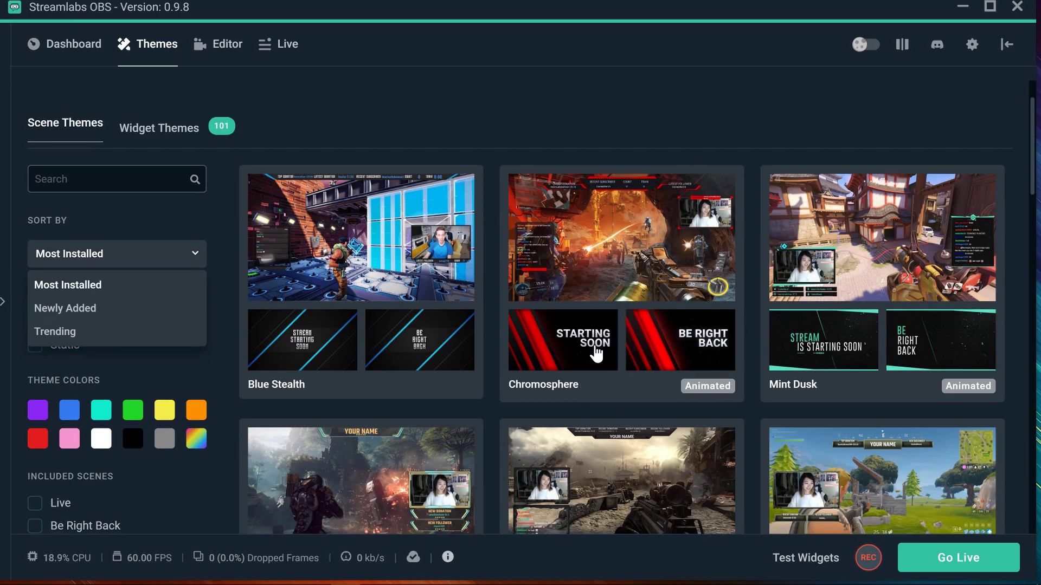
scroll(516, 336, down, 6)
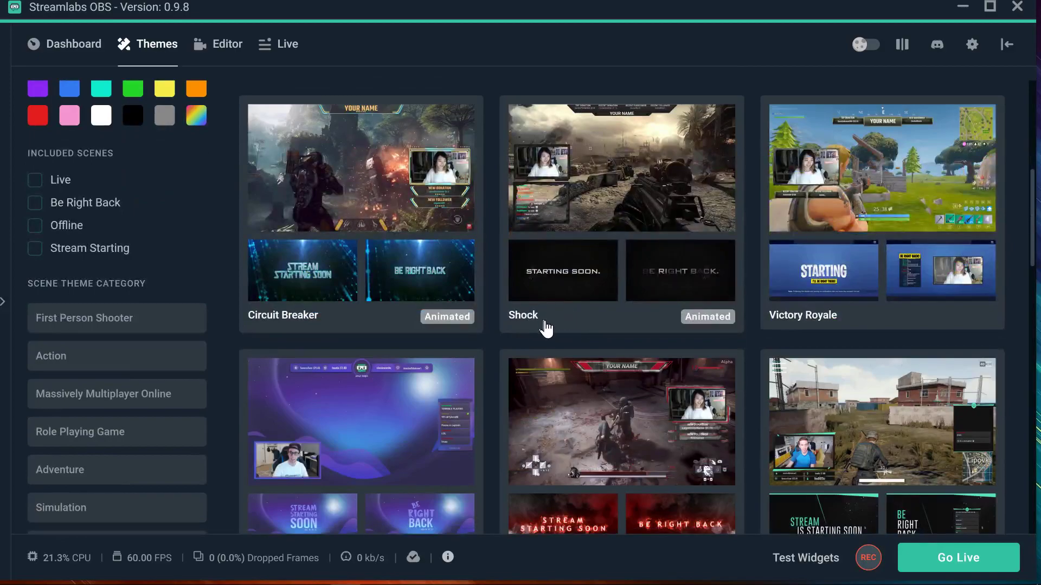
scroll(568, 325, up, 2)
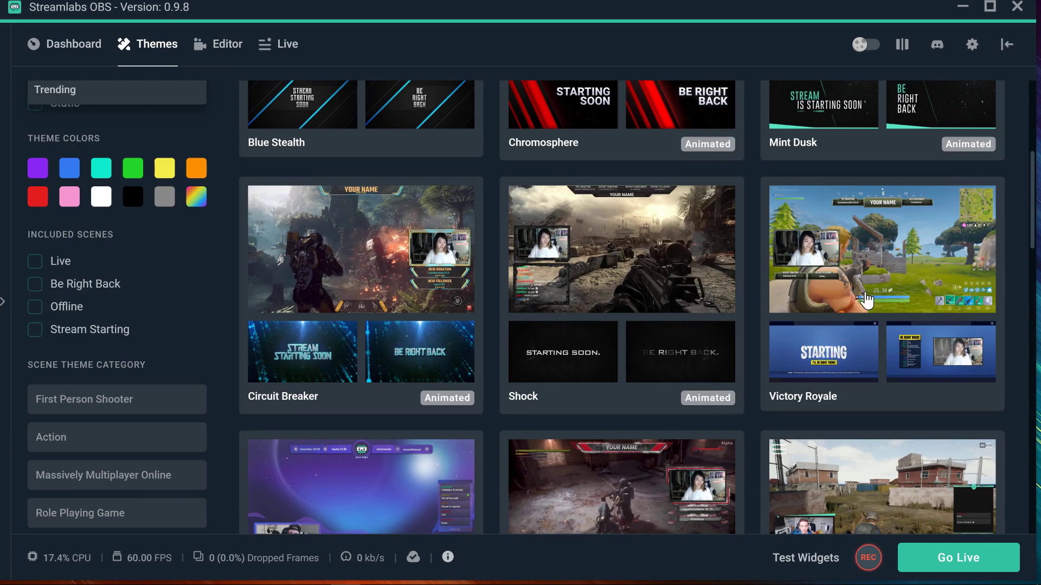
scroll(866, 300, down, 3)
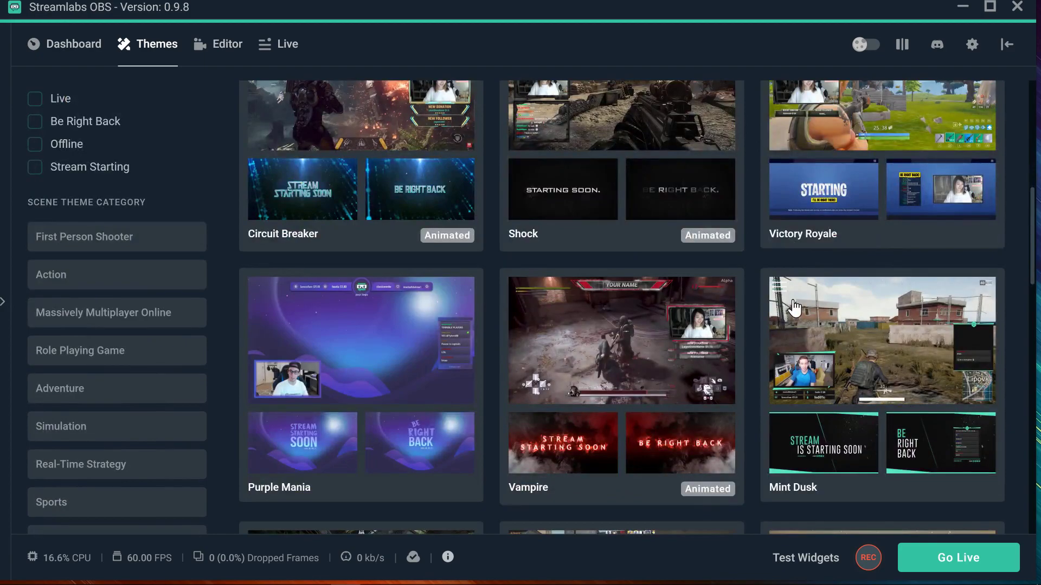
scroll(794, 308, up, 5)
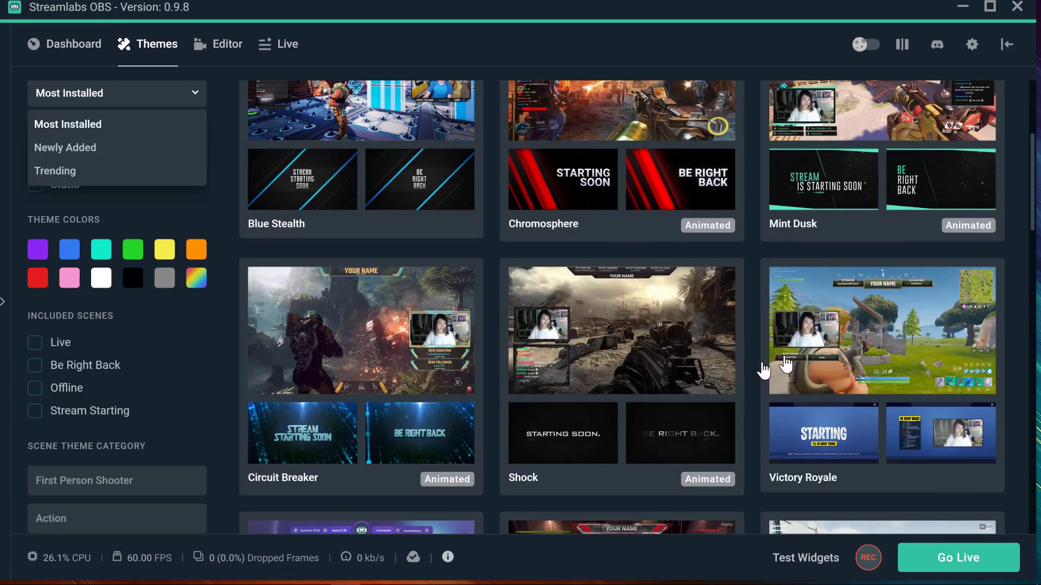
scroll(89, 201, up, 2)
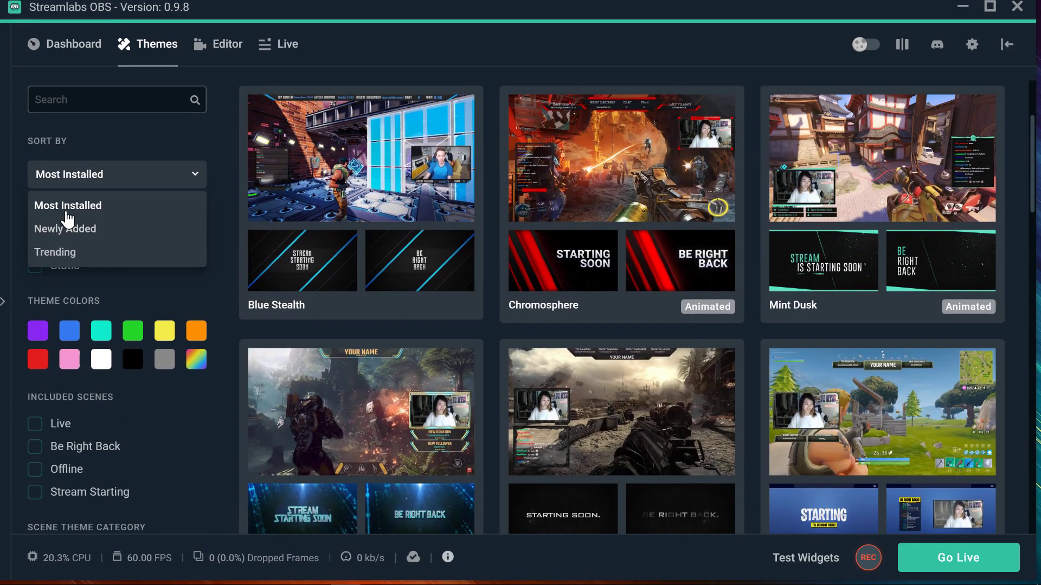
Sort the scene themes by Newly Added and scroll briefly through them
click(68, 232)
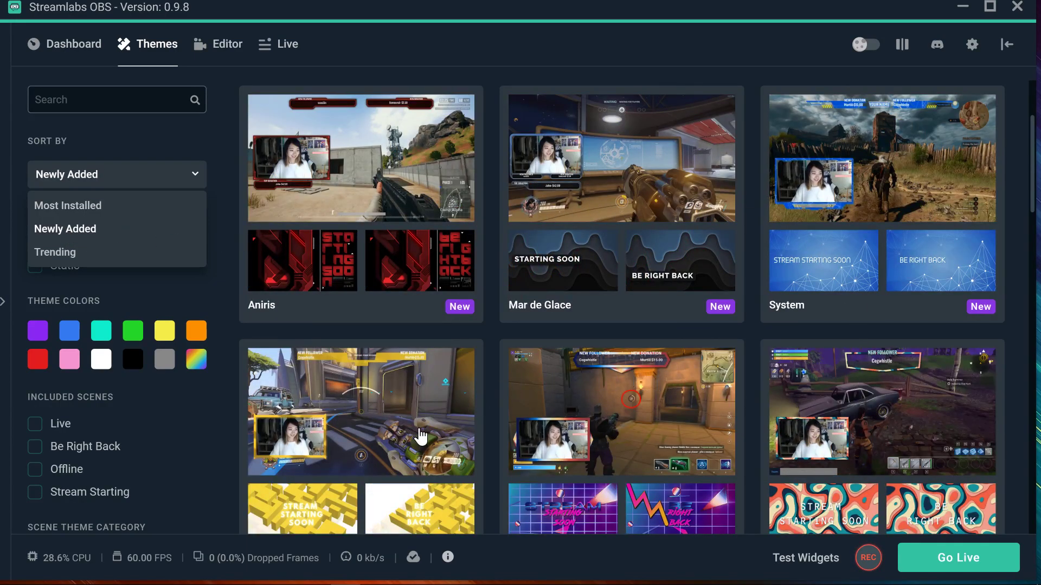
scroll(428, 433, down, 4)
scroll(443, 434, down, 6)
scroll(291, 382, up, 10)
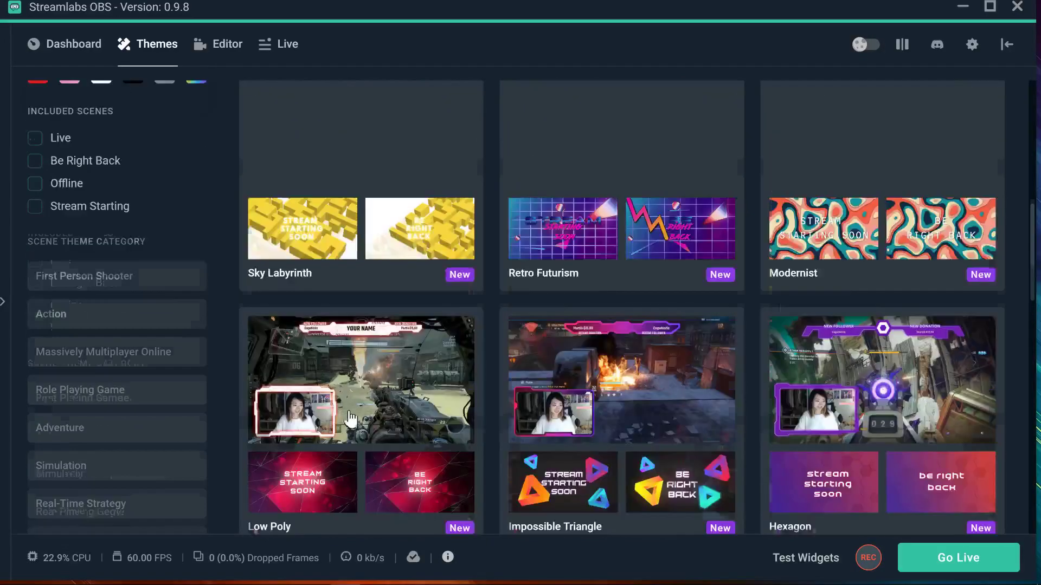
scroll(291, 382, up, 3)
Switch the sort to Trending and browse the results led by Aniris and Low Poly
click(61, 401)
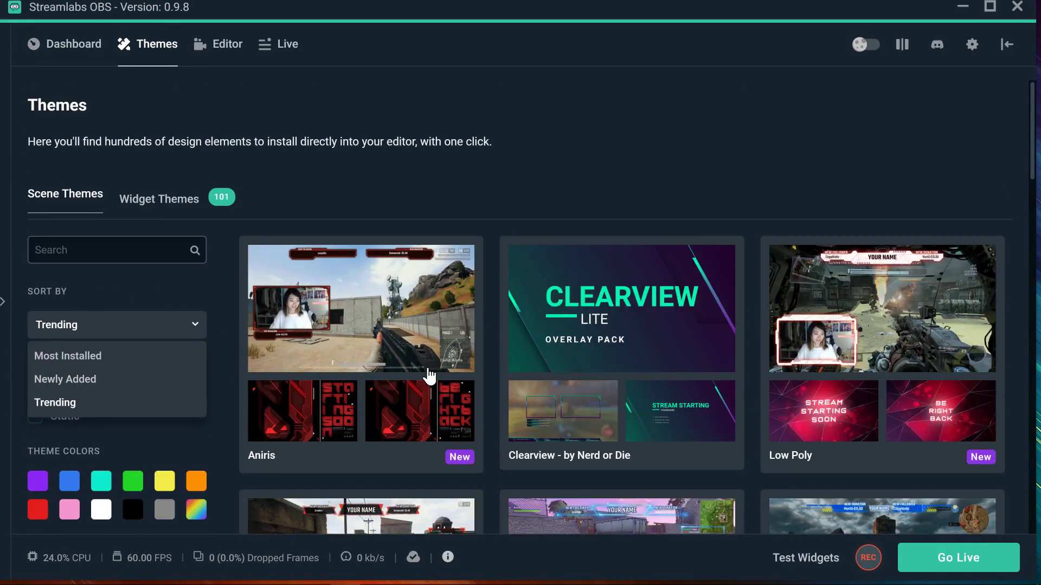
scroll(489, 373, down, 6)
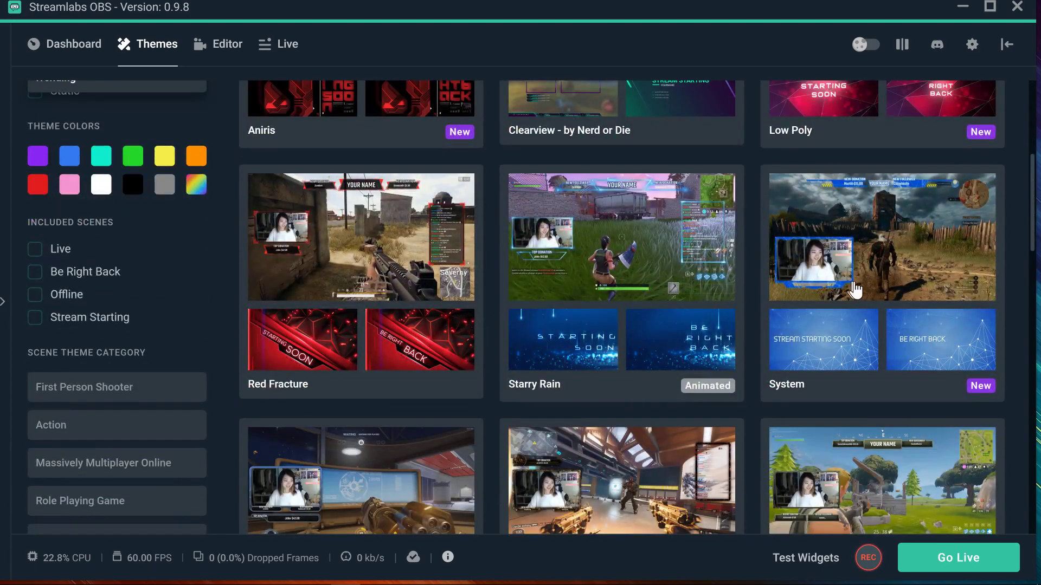
scroll(895, 358, down, 2)
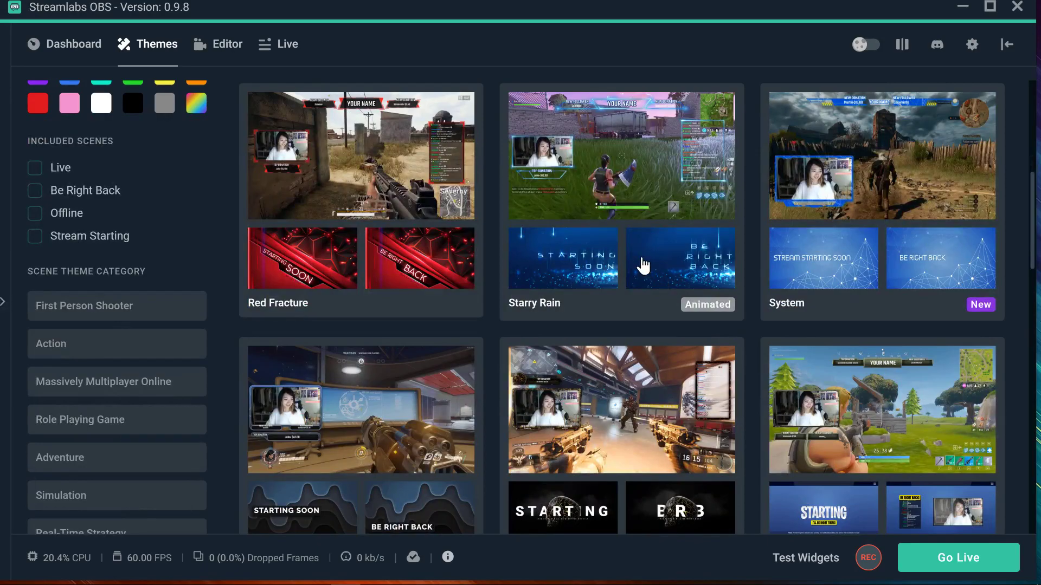
scroll(472, 344, down, 9)
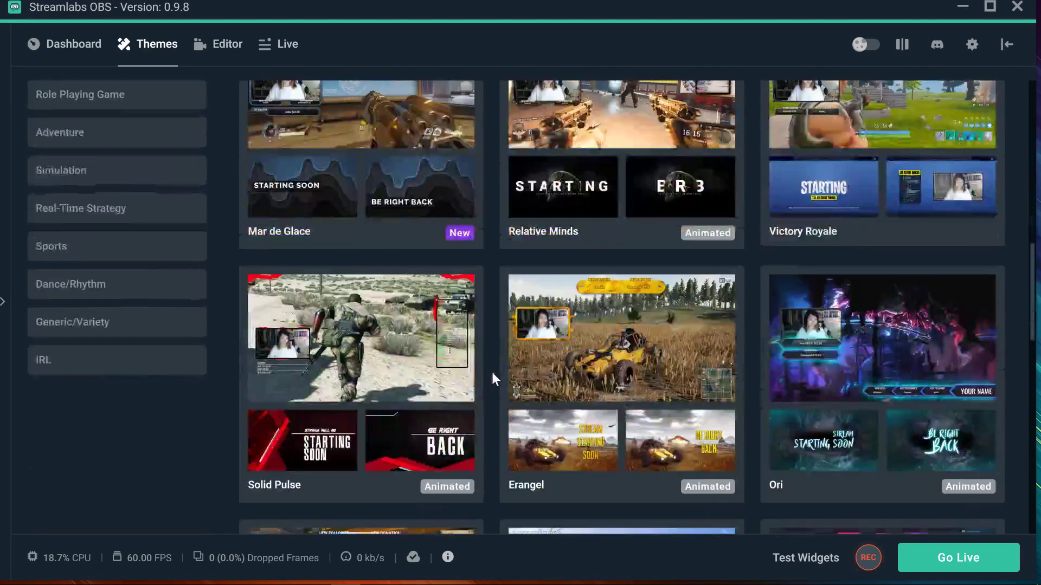
scroll(492, 362, down, 10)
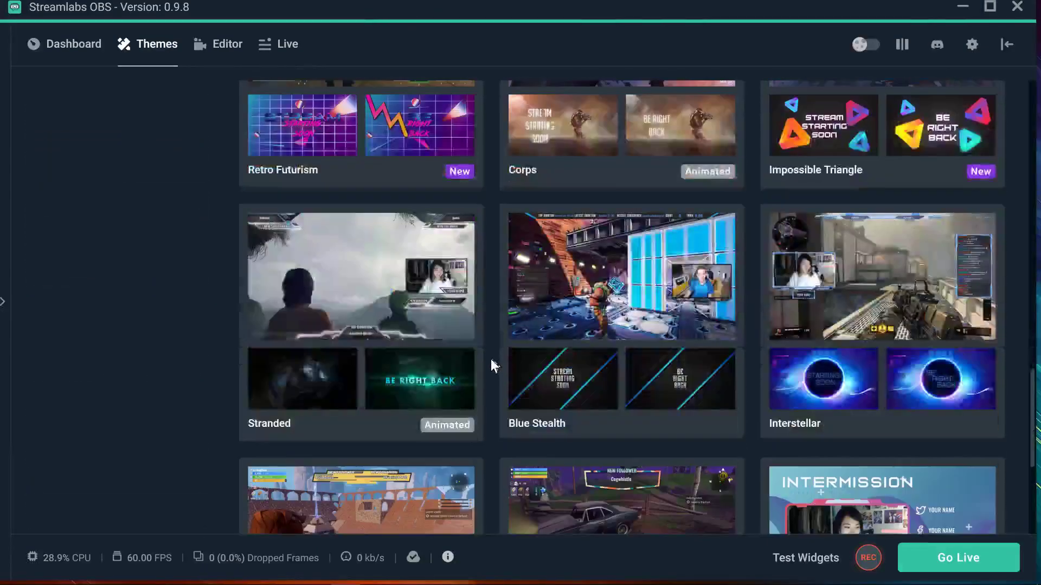
scroll(488, 362, up, 20)
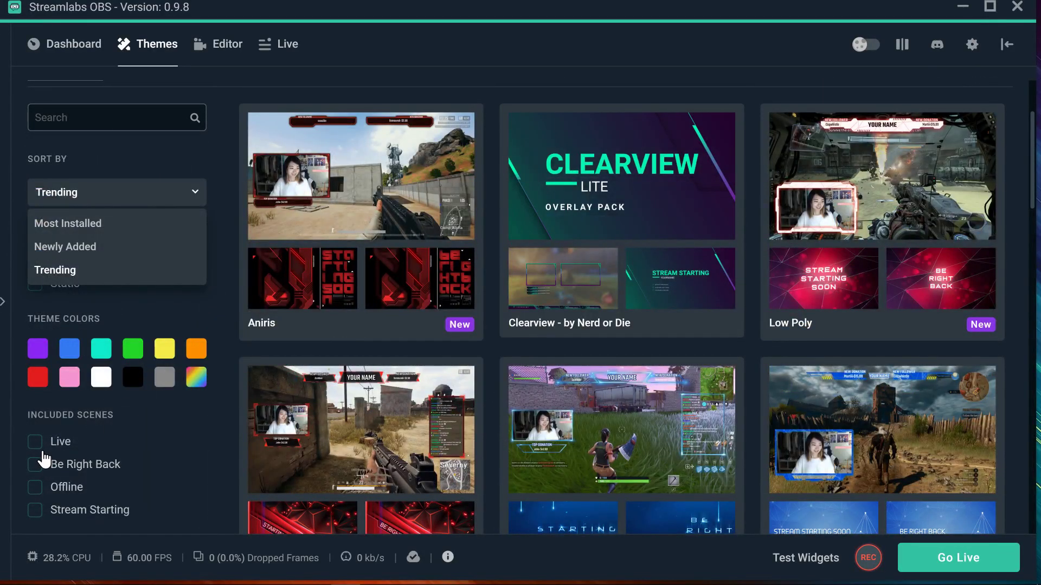
scroll(128, 422, down, 2)
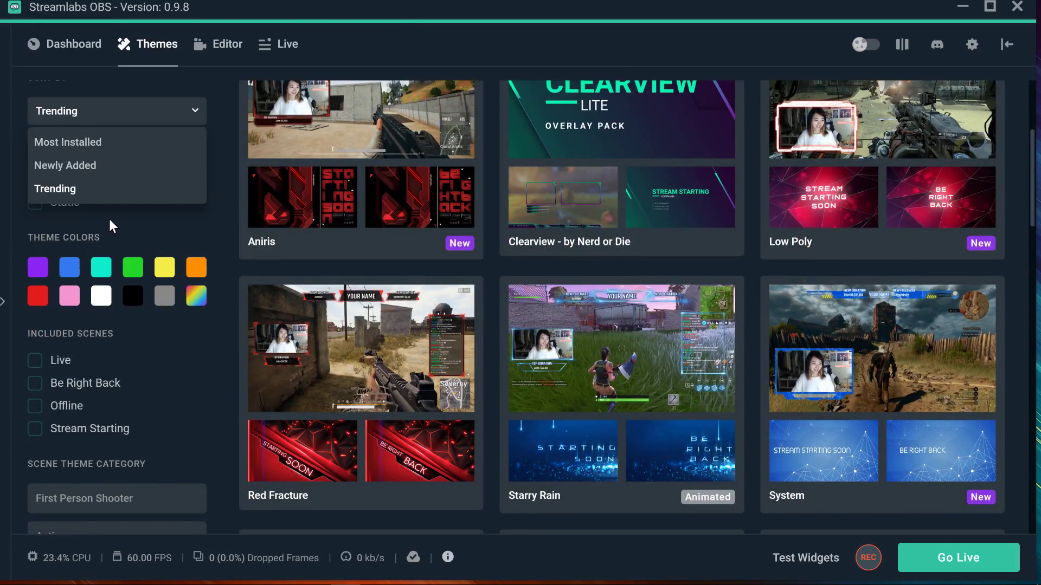
Toggle the Animated and Static type filters on and off, then filter to the rainbow multicolour swatch
click(142, 231)
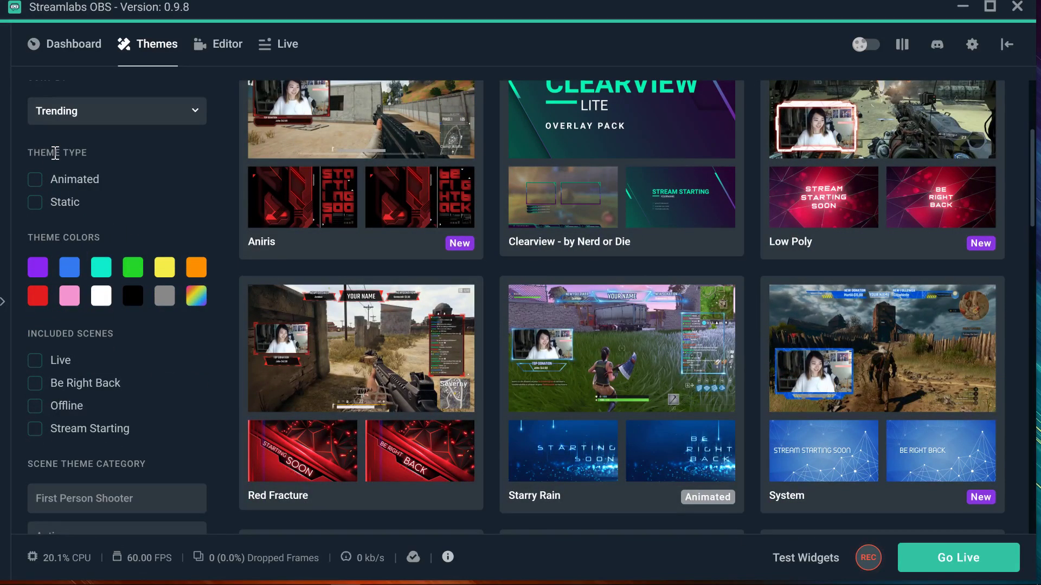
click(34, 180)
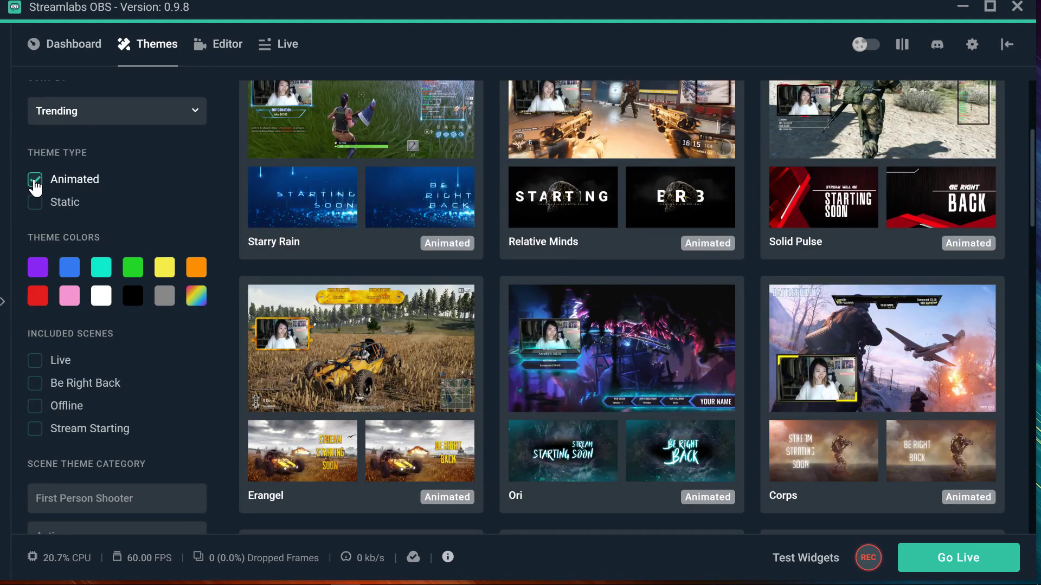
click(35, 184)
click(35, 203)
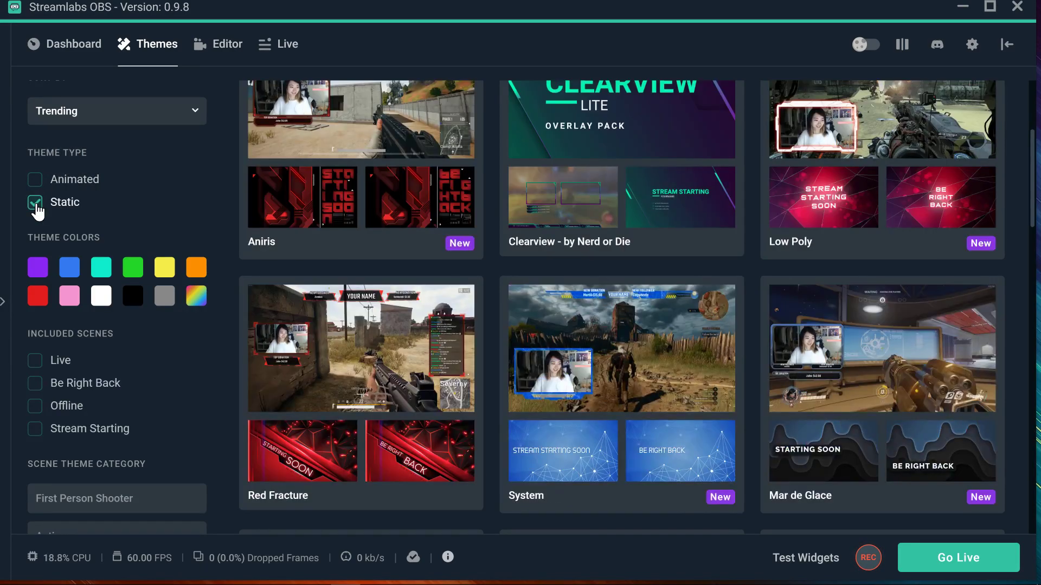
click(35, 203)
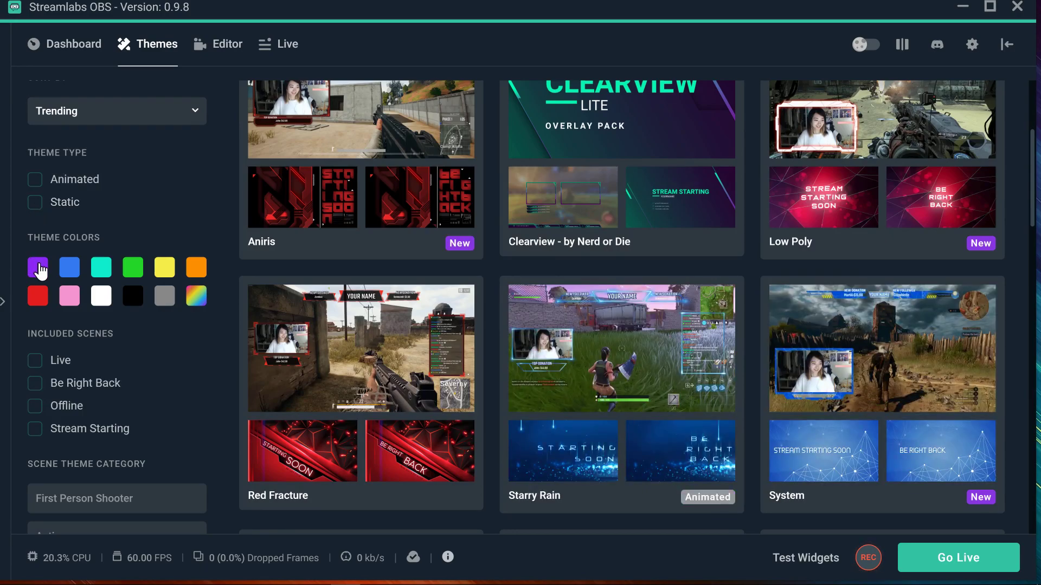
click(196, 306)
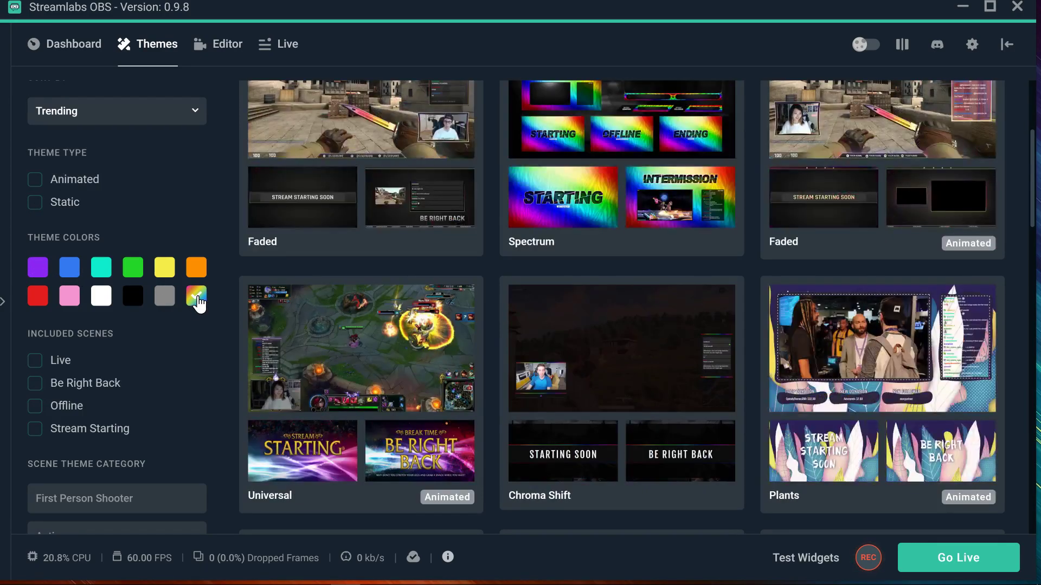
scroll(321, 315, up, 3)
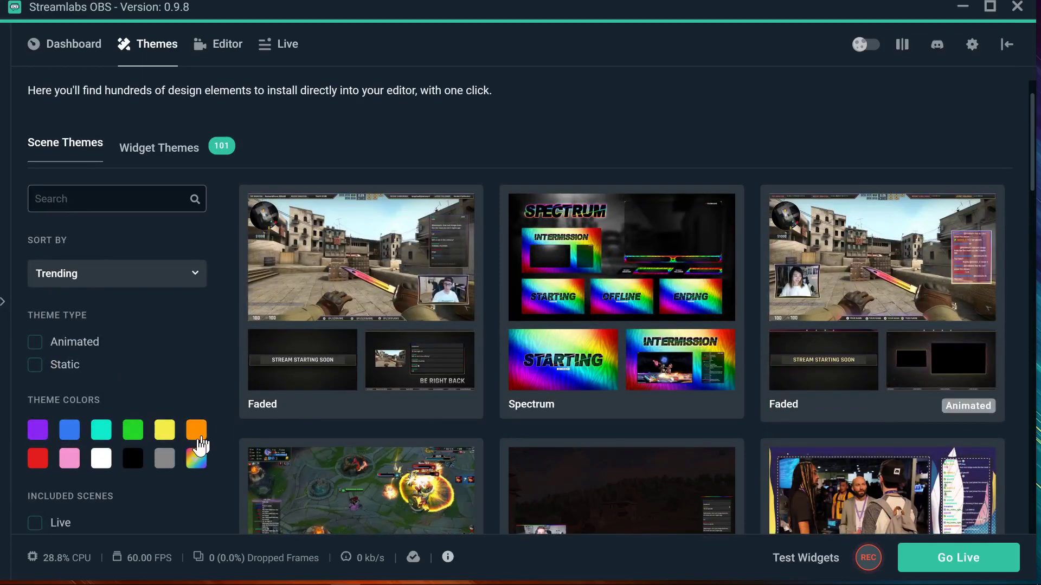
Filter to orange themes and tick the Live, Offline and Stream Starting included-scene boxes
click(204, 430)
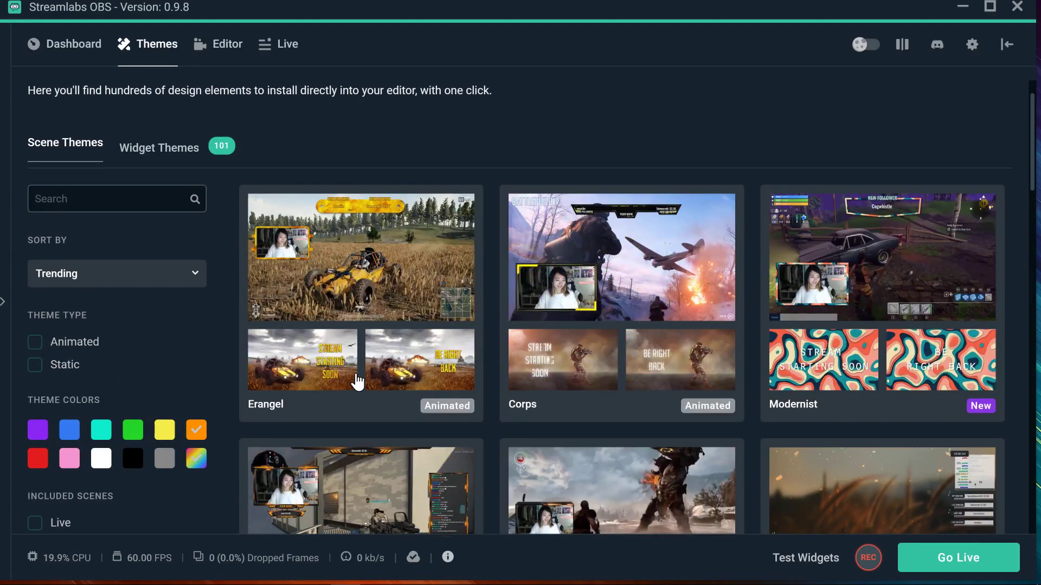
scroll(358, 379, down, 4)
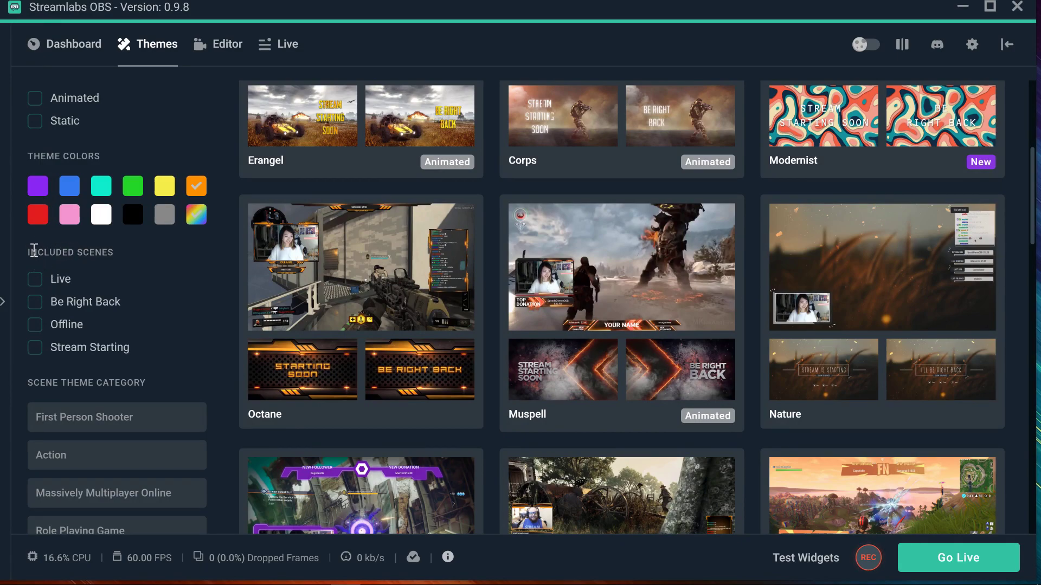
drag(84, 254, 89, 259)
click(36, 281)
click(36, 328)
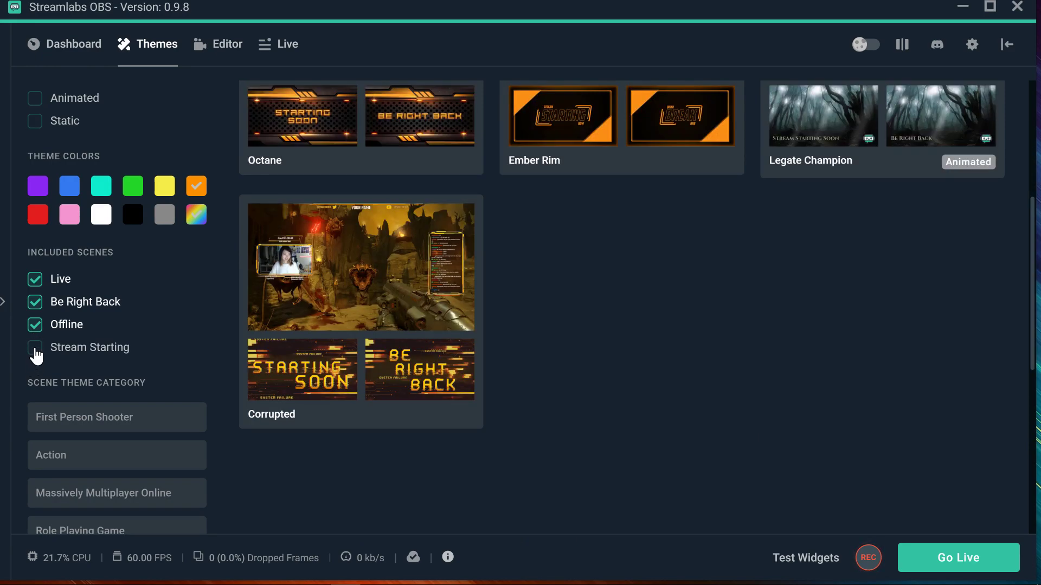
click(36, 353)
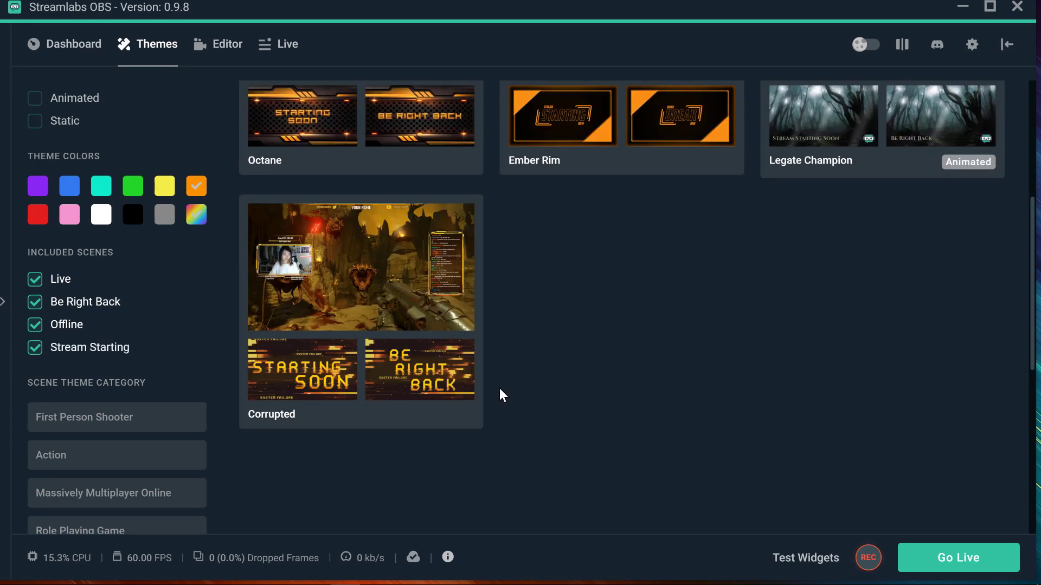
Untick the Offline scene requirement and browse the orange results led by Octane and Muspell
scroll(499, 389, up, 3)
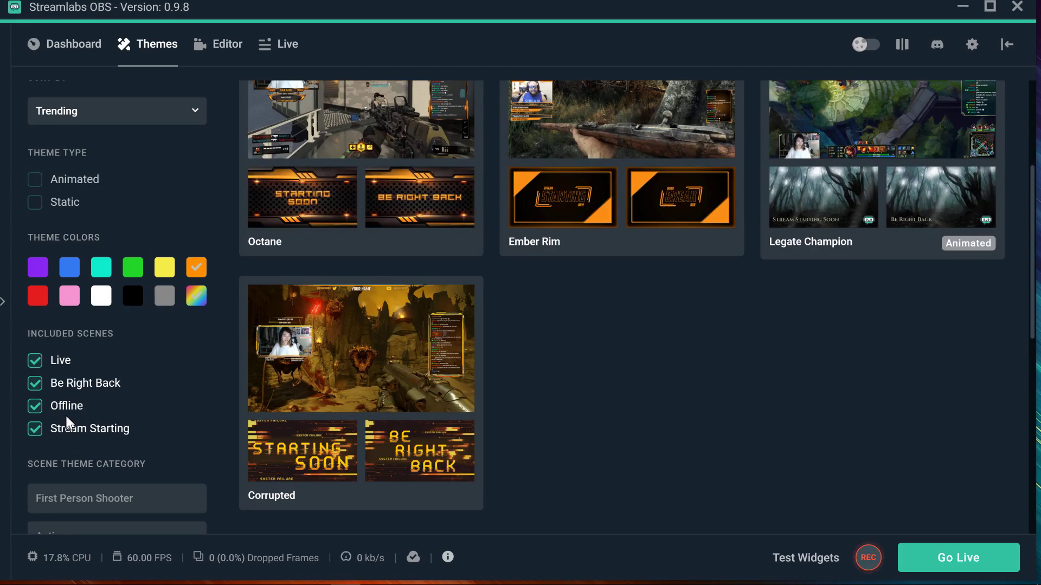
scroll(344, 290, up, 6)
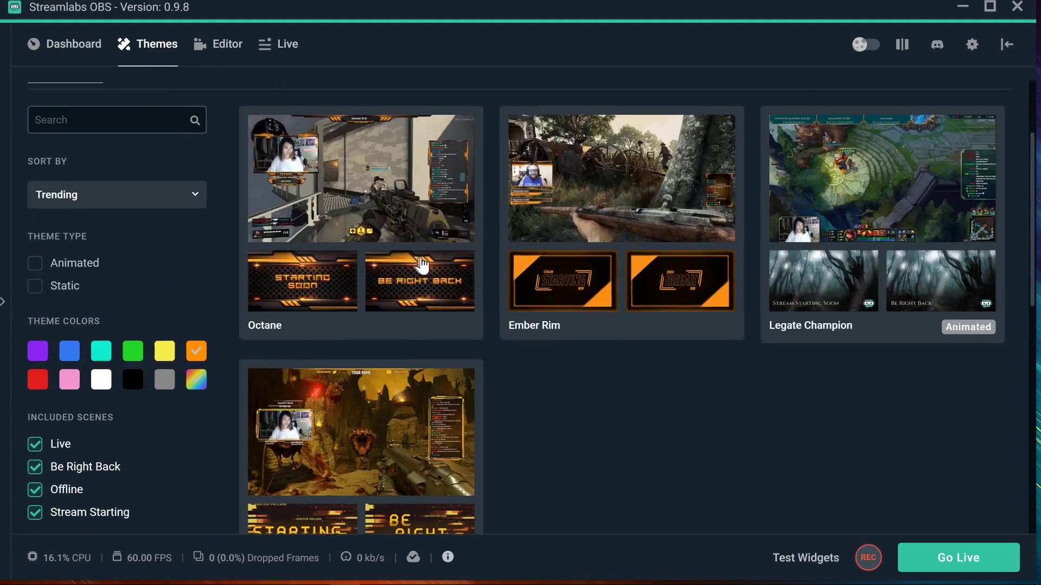
scroll(707, 296, down, 6)
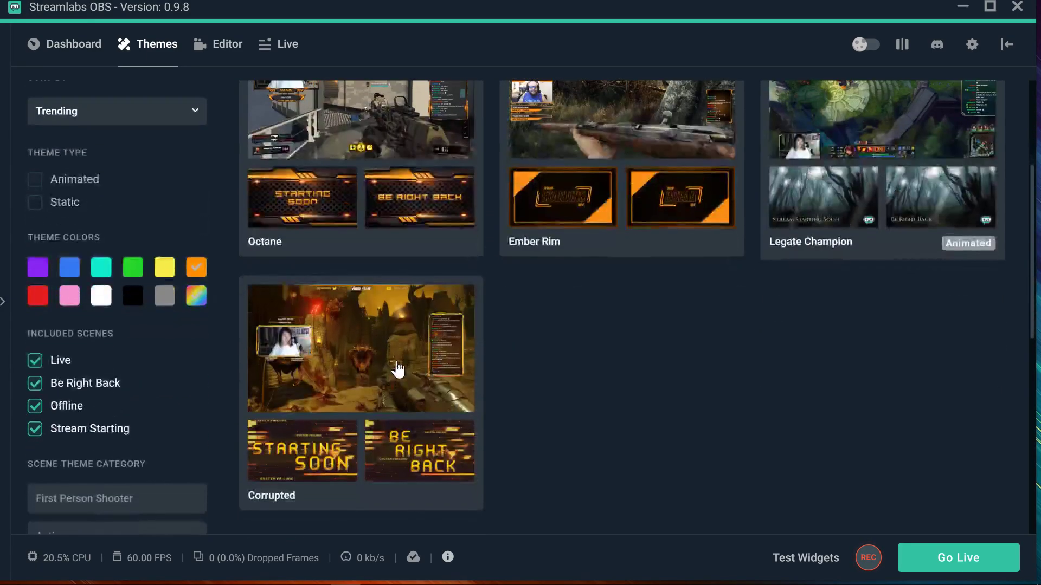
click(35, 406)
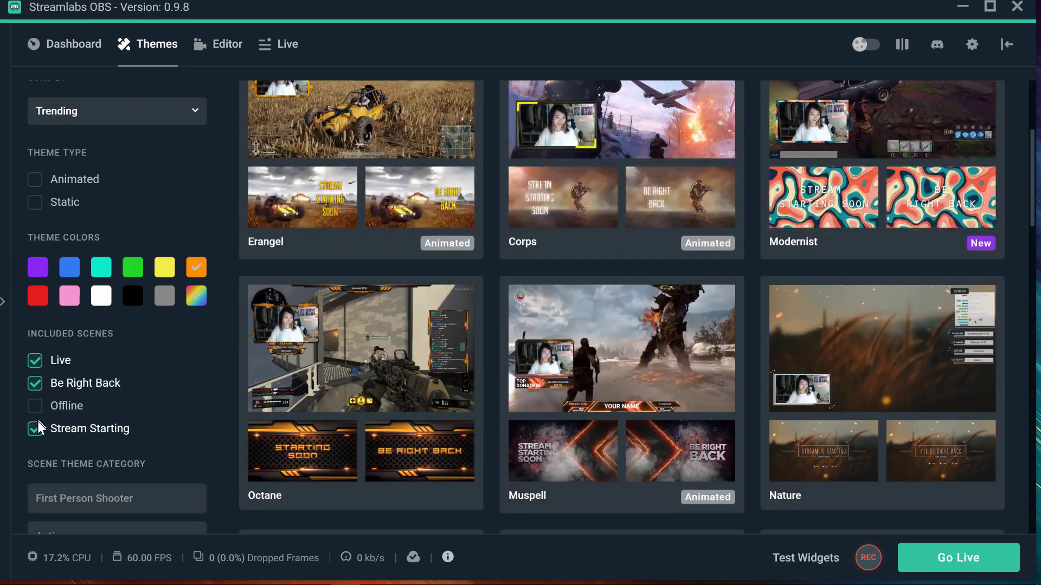
scroll(295, 382, down, 3)
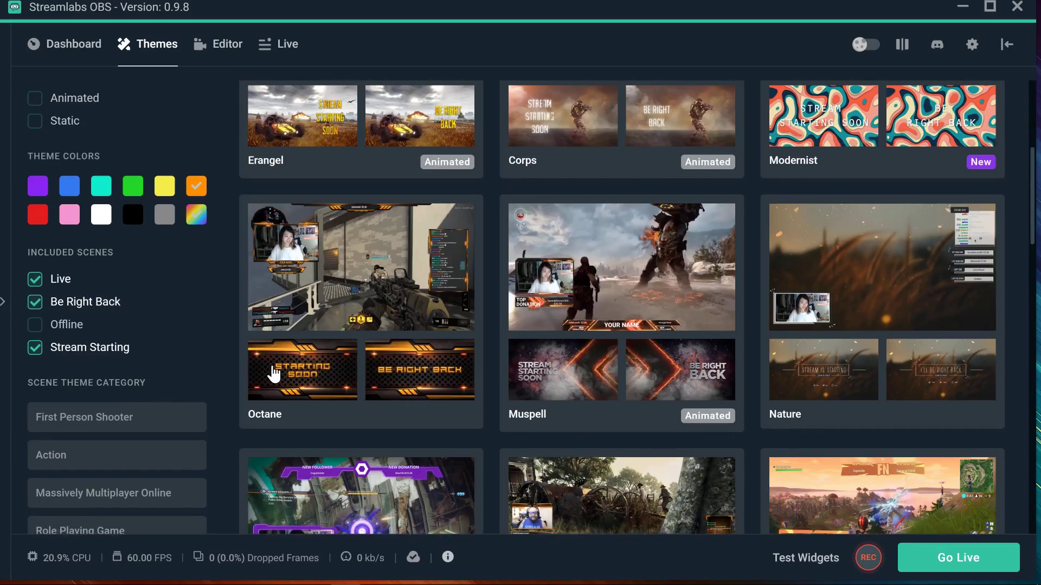
scroll(297, 395, down, 10)
scroll(347, 374, up, 10)
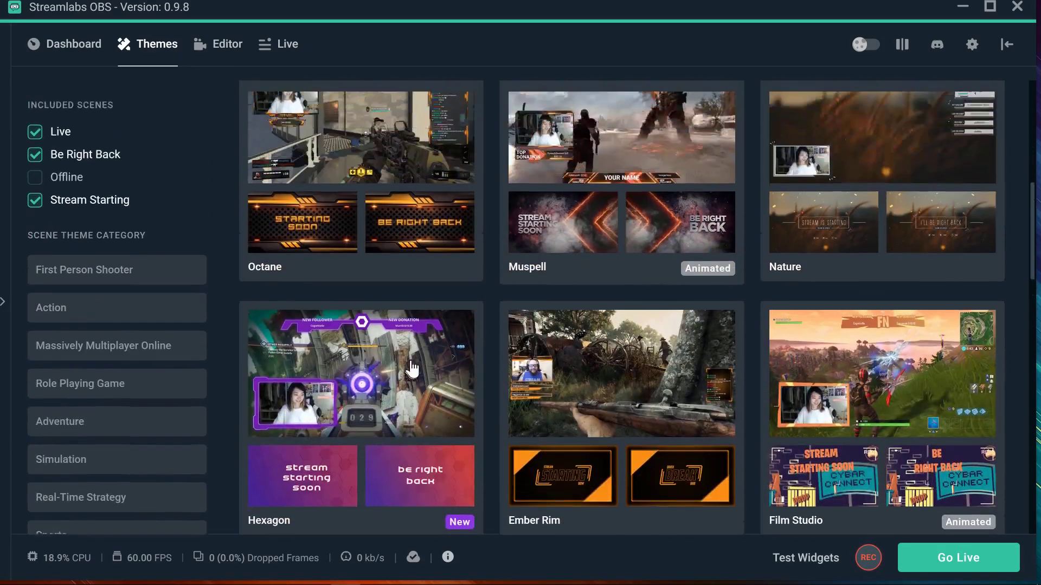
scroll(325, 361, down, 3)
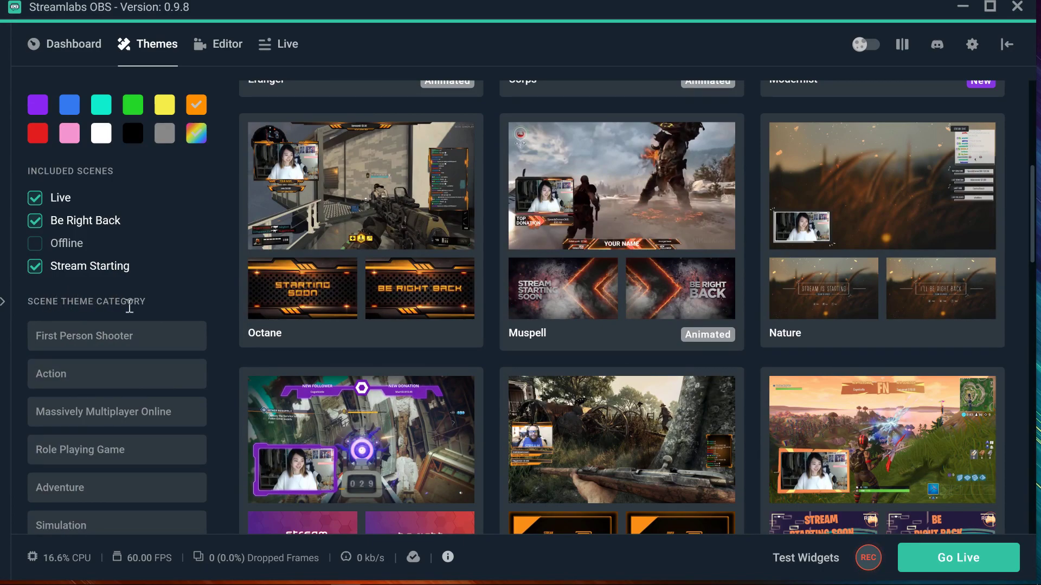
Try the First Person Shooter, Real-Time Strategy and Role Playing Game categories, settling on Adventure
click(87, 344)
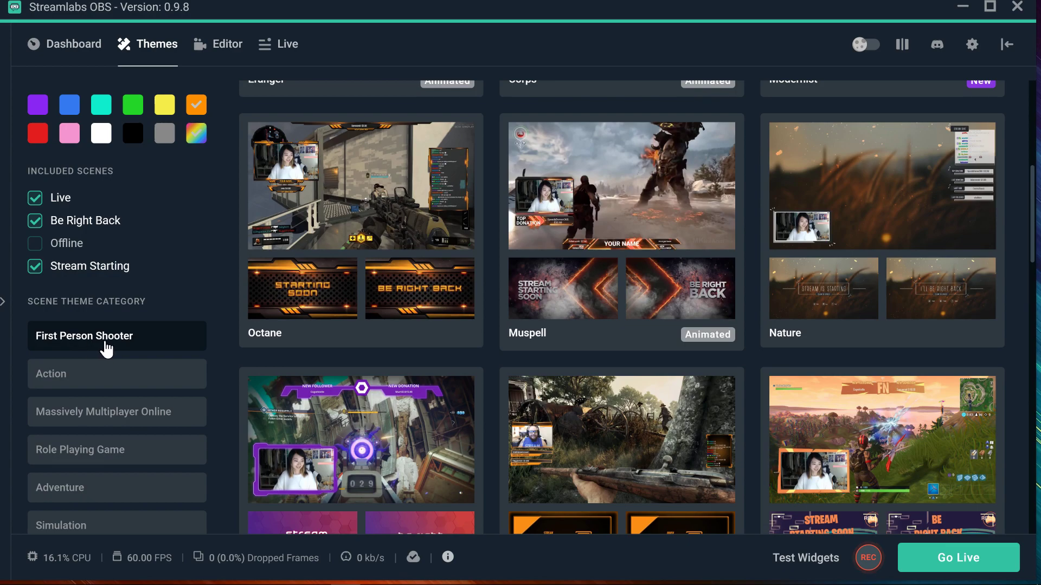
scroll(350, 303, down, 5)
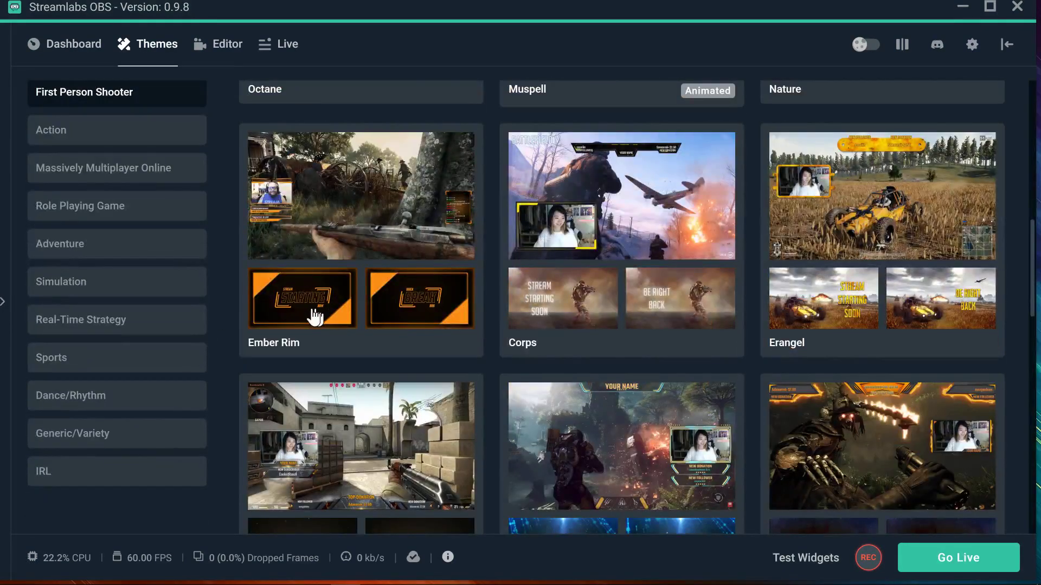
scroll(315, 317, up, 3)
click(81, 417)
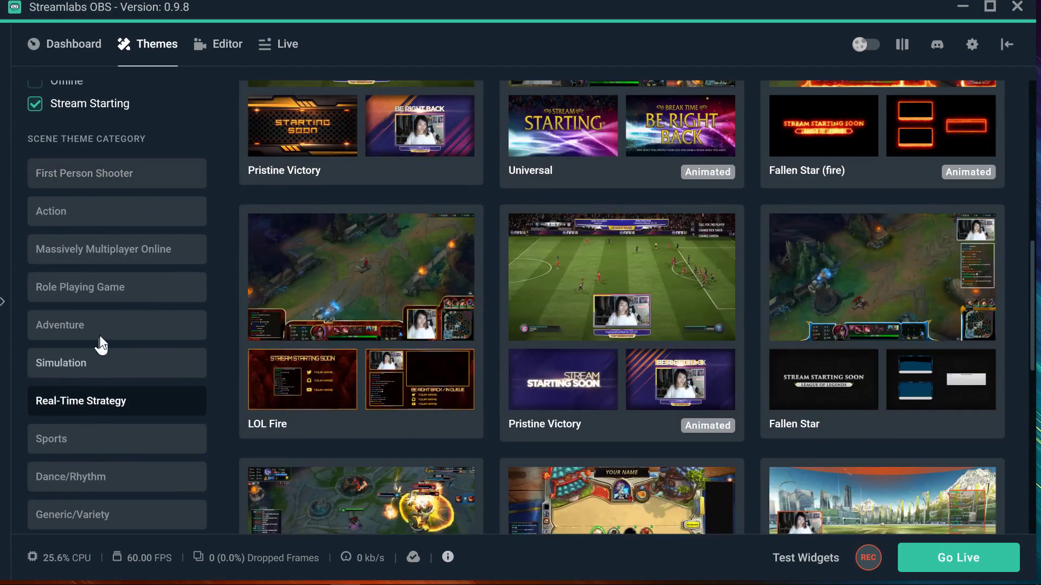
click(85, 304)
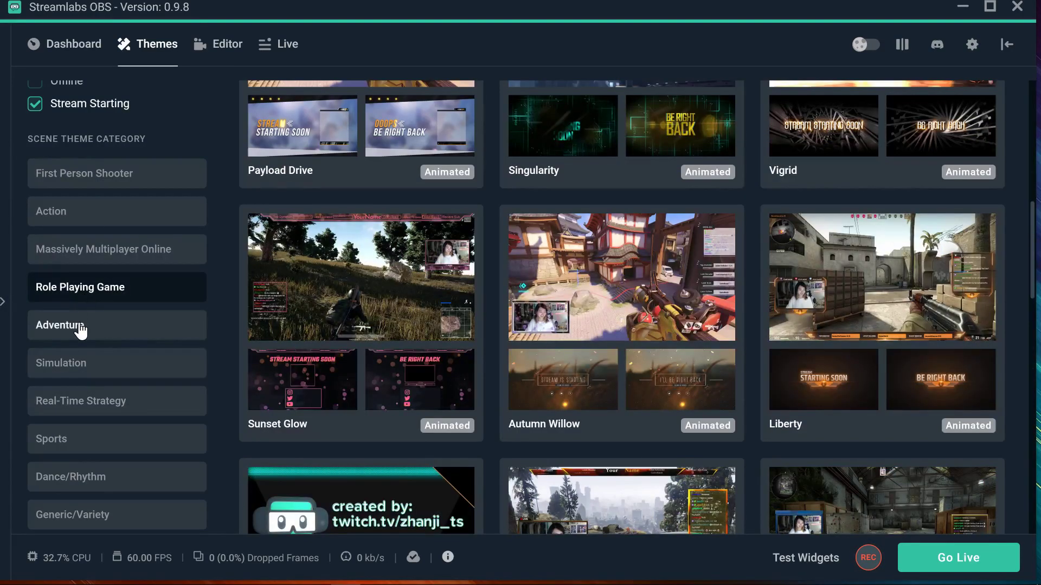
click(79, 327)
scroll(116, 368, down, 6)
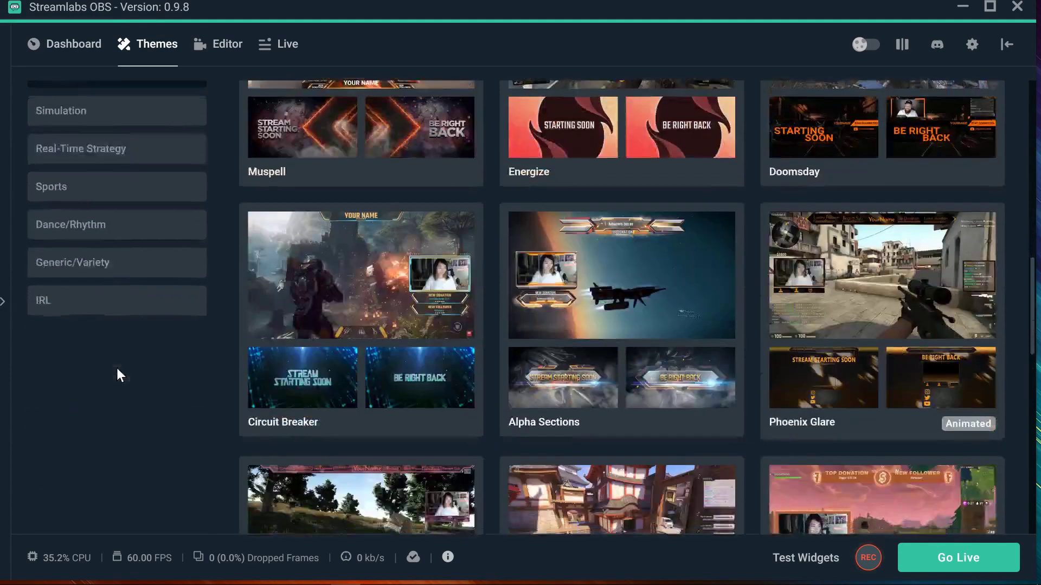
scroll(111, 350, up, 6)
scroll(116, 342, up, 6)
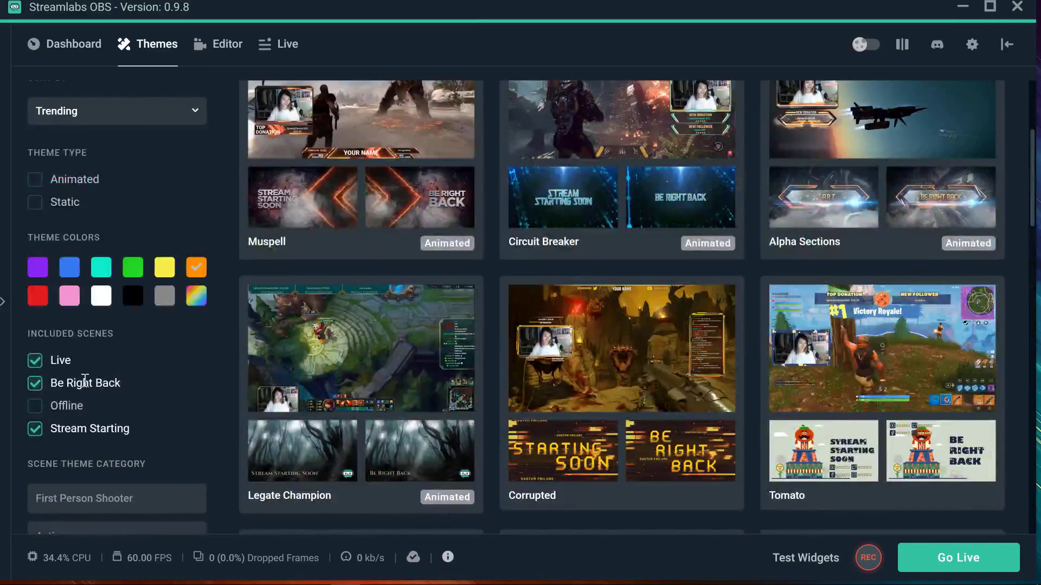
scroll(47, 412, up, 3)
scroll(46, 412, down, 3)
Clear the Stream Starting, Be Right Back and Live included-scene requirements
click(35, 429)
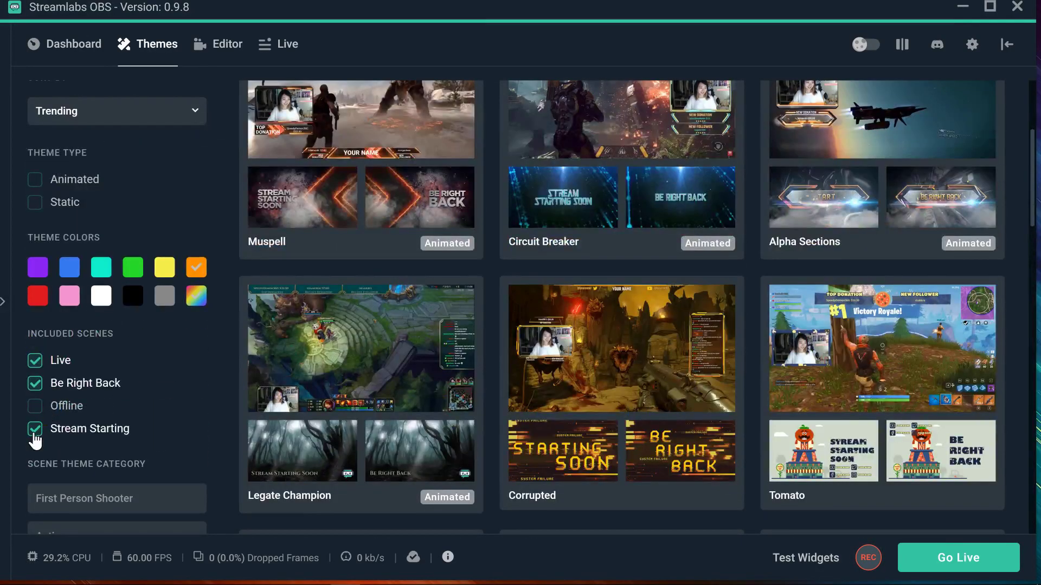
click(38, 382)
click(36, 360)
scroll(67, 317, up, 4)
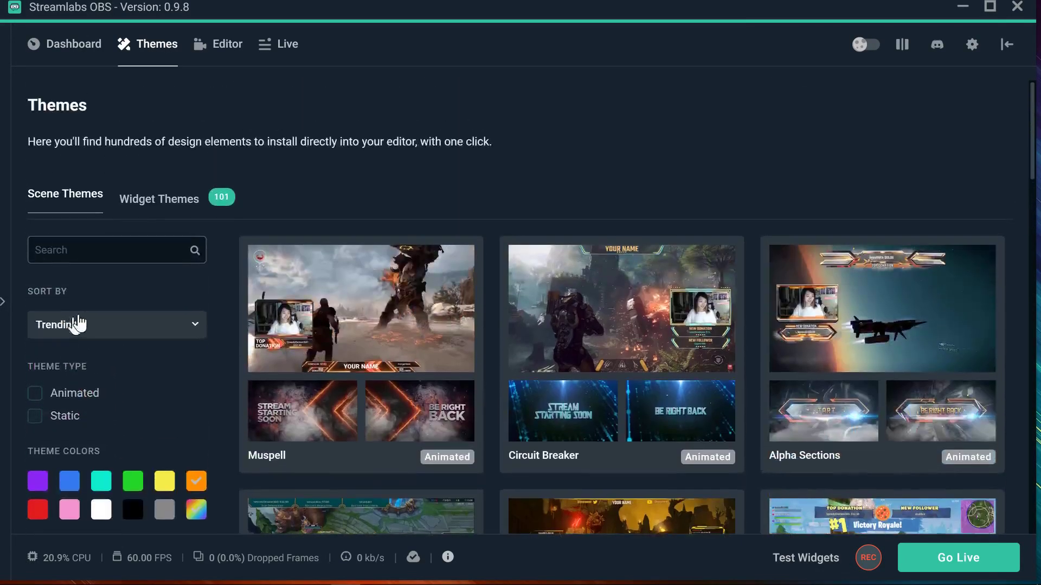
Sort the orange Adventure themes by Most Installed and scroll down to the Page 1 of 2 bar
click(69, 336)
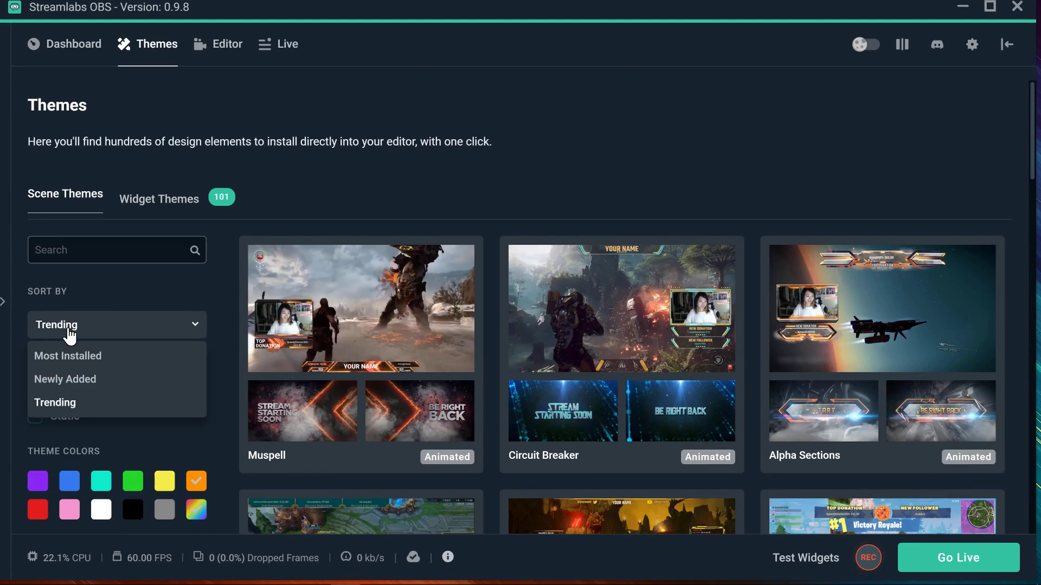
click(74, 356)
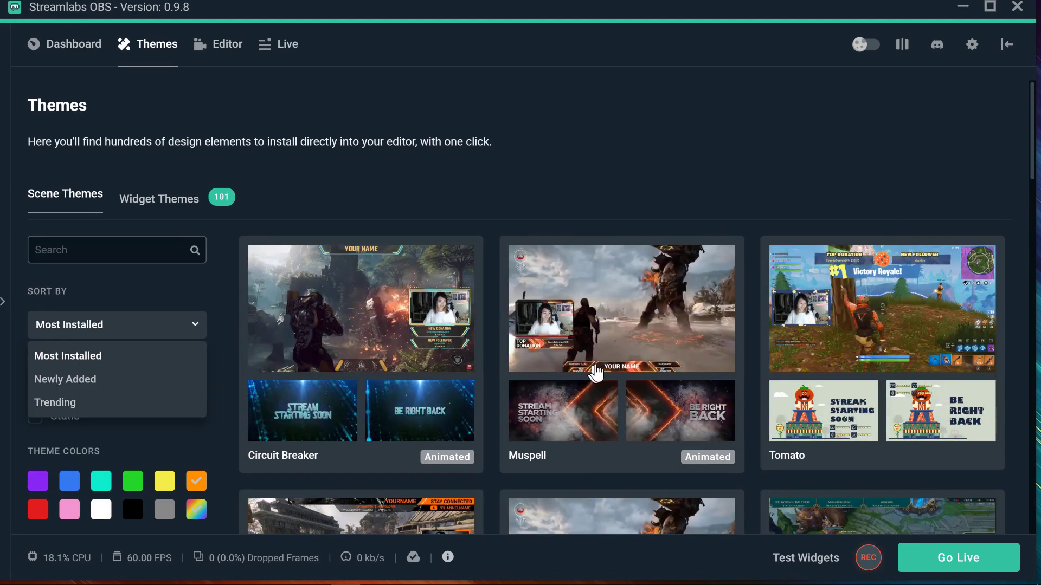
scroll(592, 372, down, 2)
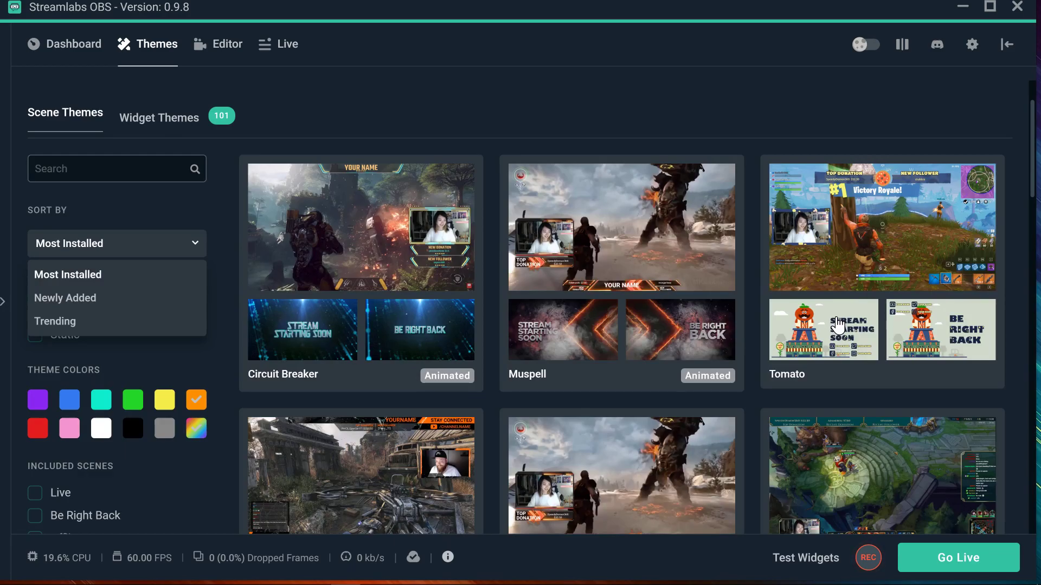
scroll(838, 325, down, 2)
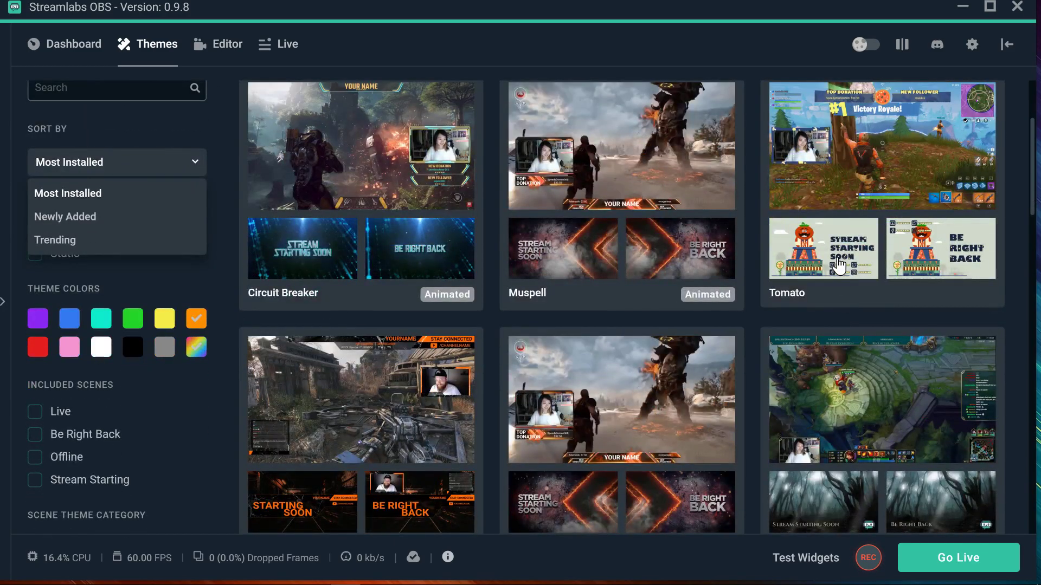
scroll(846, 244, down, 10)
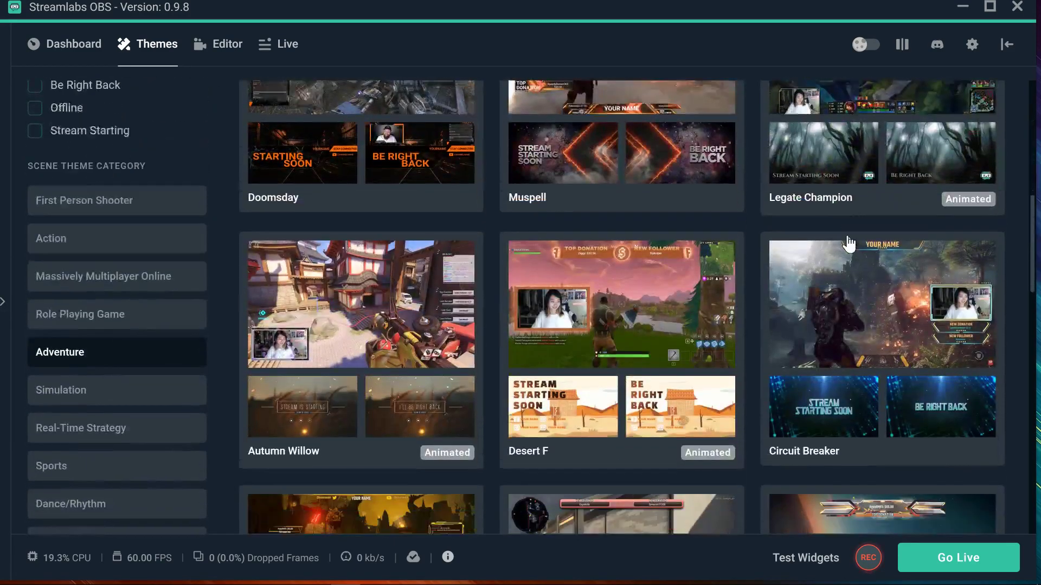
scroll(551, 255, down, 10)
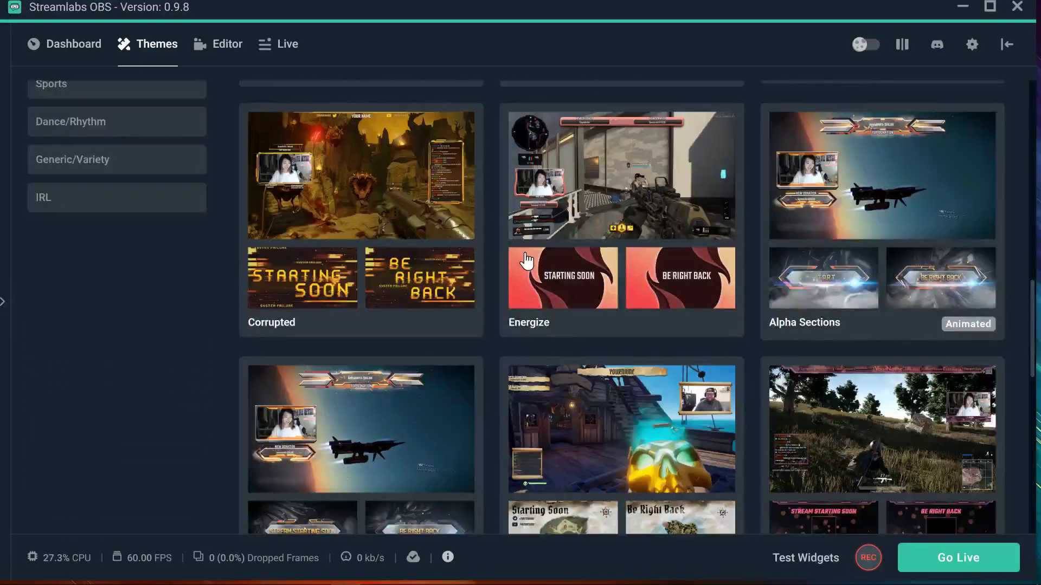
scroll(481, 295, down, 9)
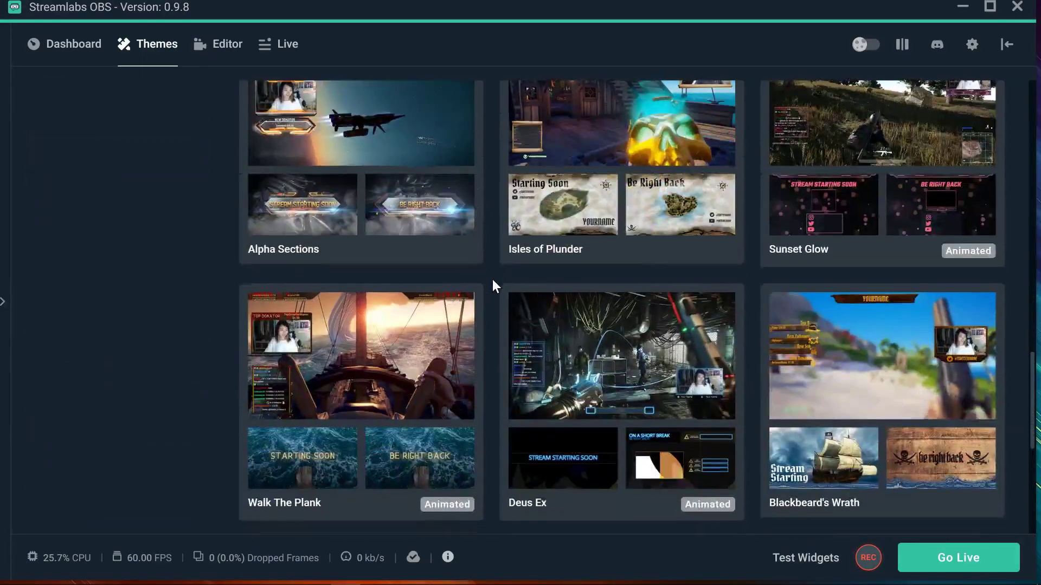
scroll(492, 279, down, 5)
scroll(495, 271, down, 3)
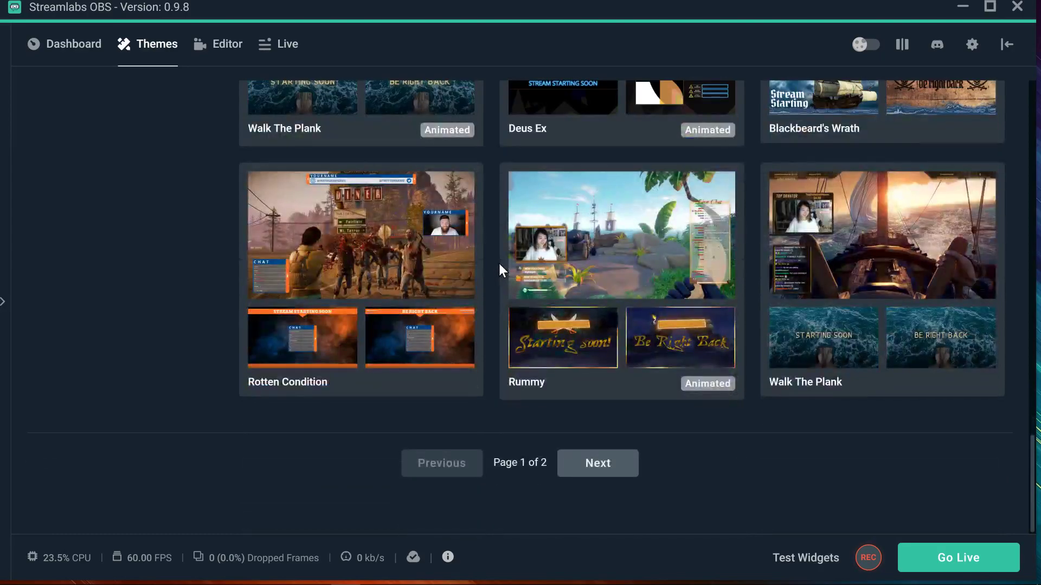
scroll(498, 263, up, 20)
Switch the sort to Newly Added, then Trending, and browse the list led by Muspell
scroll(502, 263, up, 5)
click(163, 192)
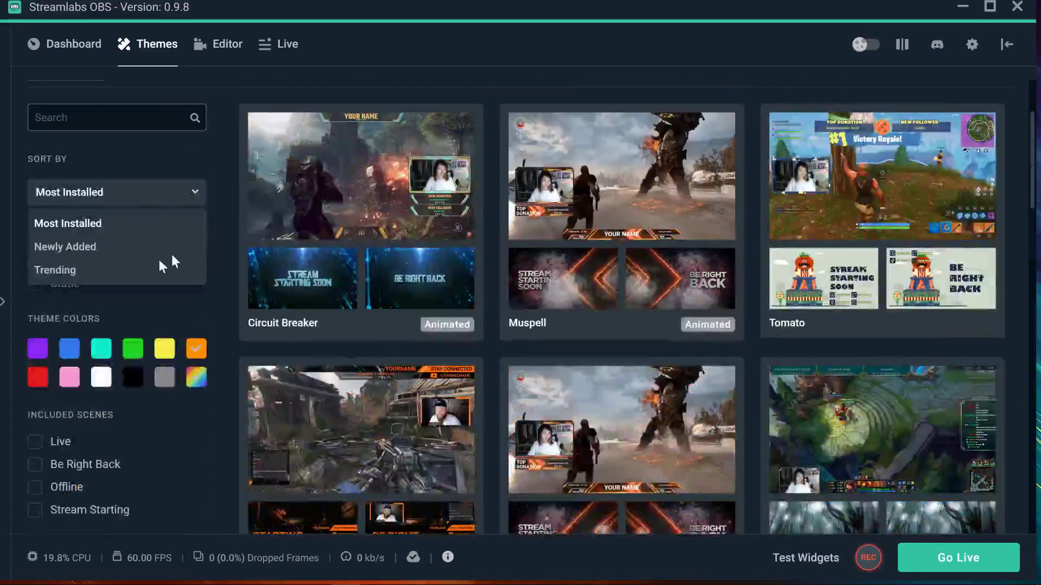
click(78, 250)
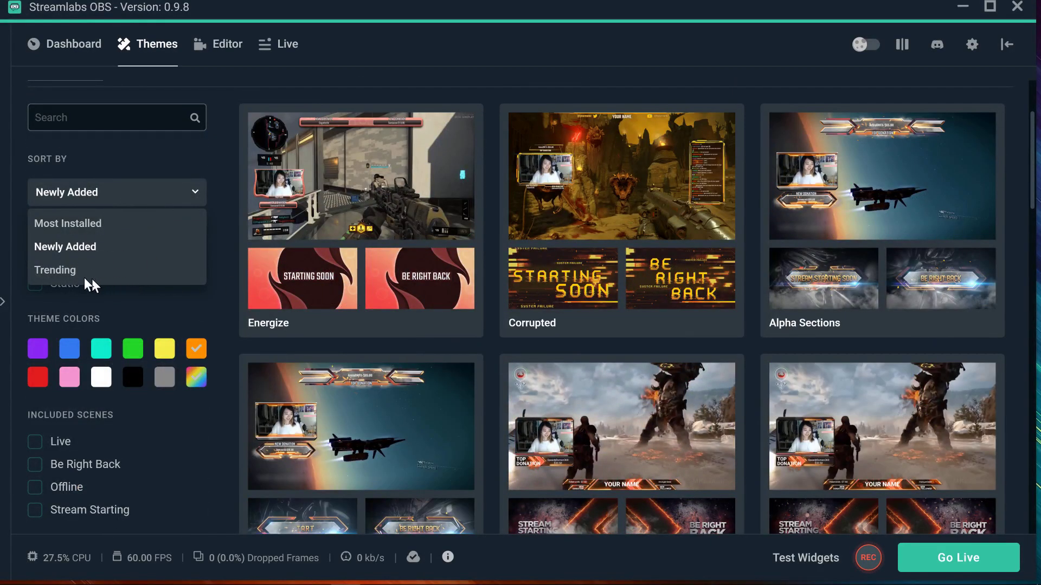
click(82, 271)
scroll(596, 301, down, 2)
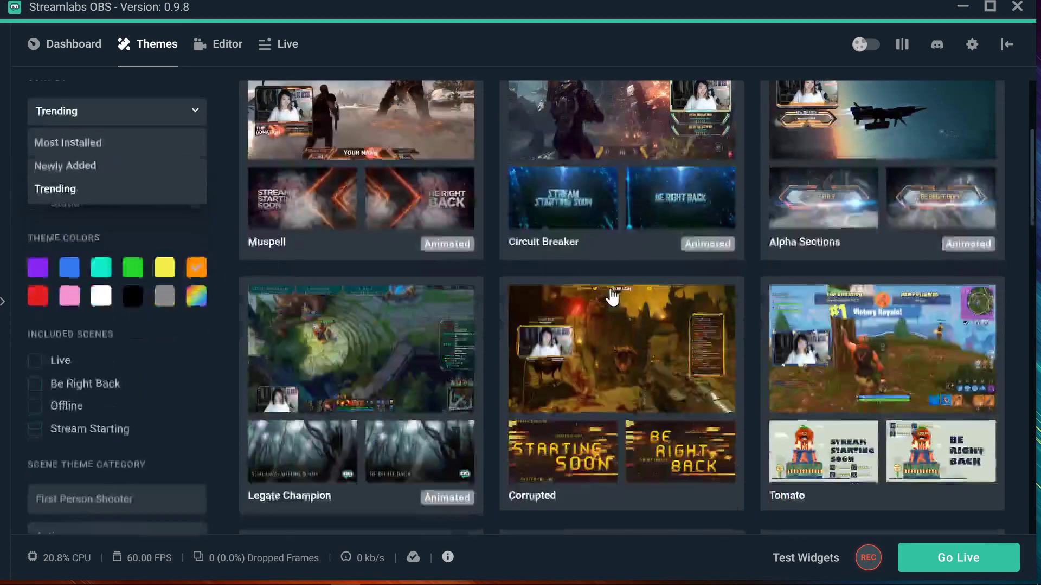
scroll(759, 324, down, 3)
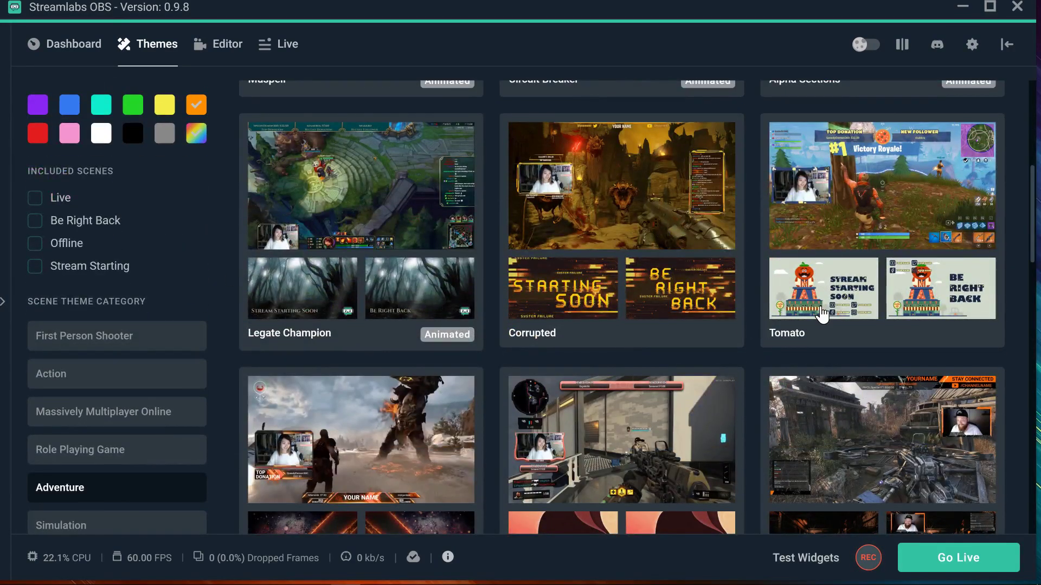
scroll(822, 314, up, 5)
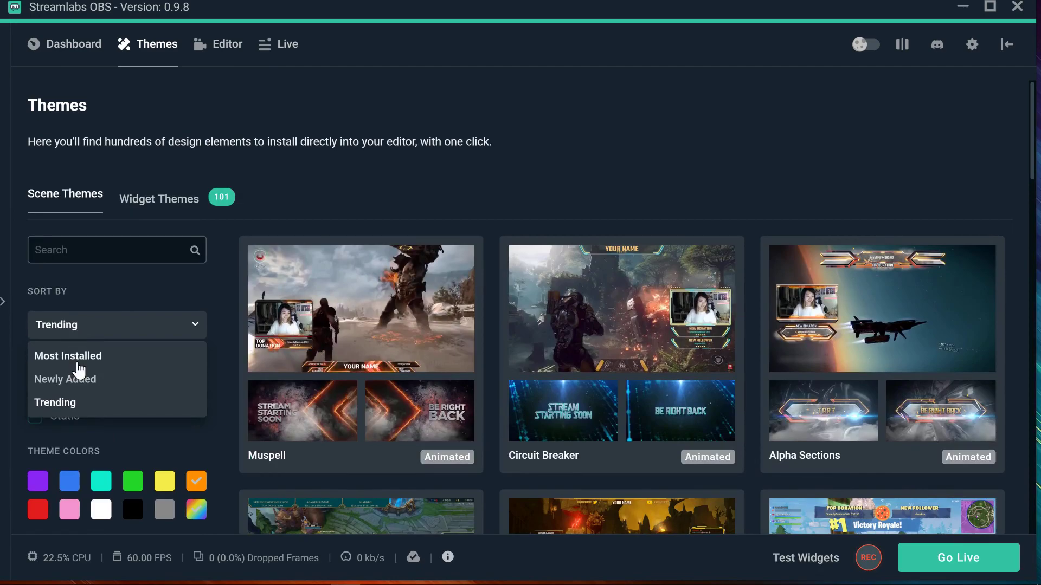